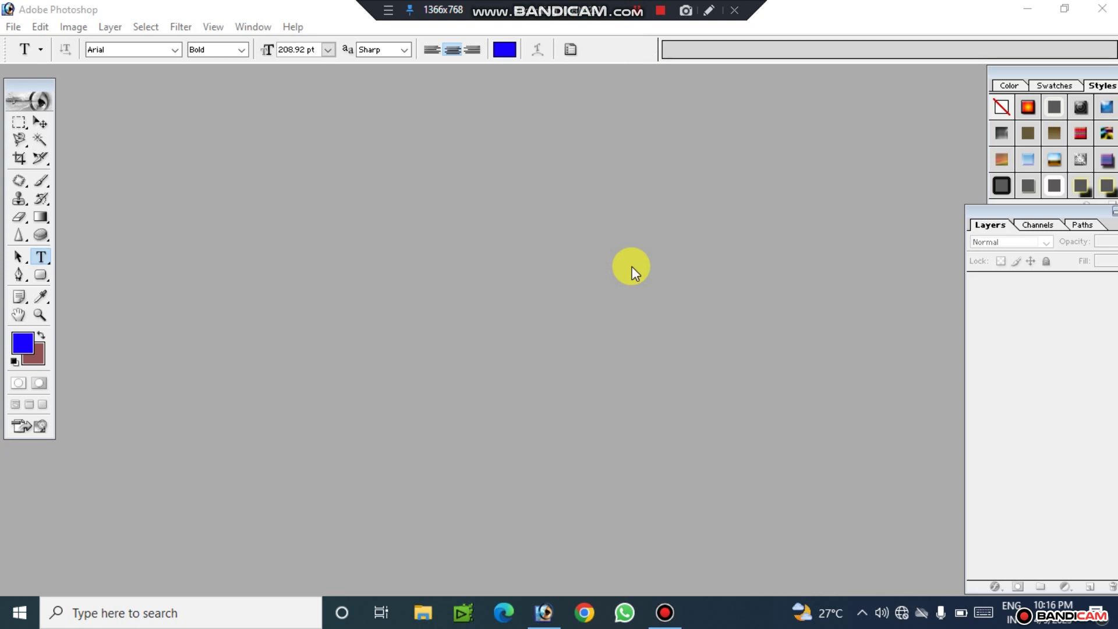
- Create a new white 1280×720 document (Untitled-1), hide its grid and reposition the window
left_click(650, 270)
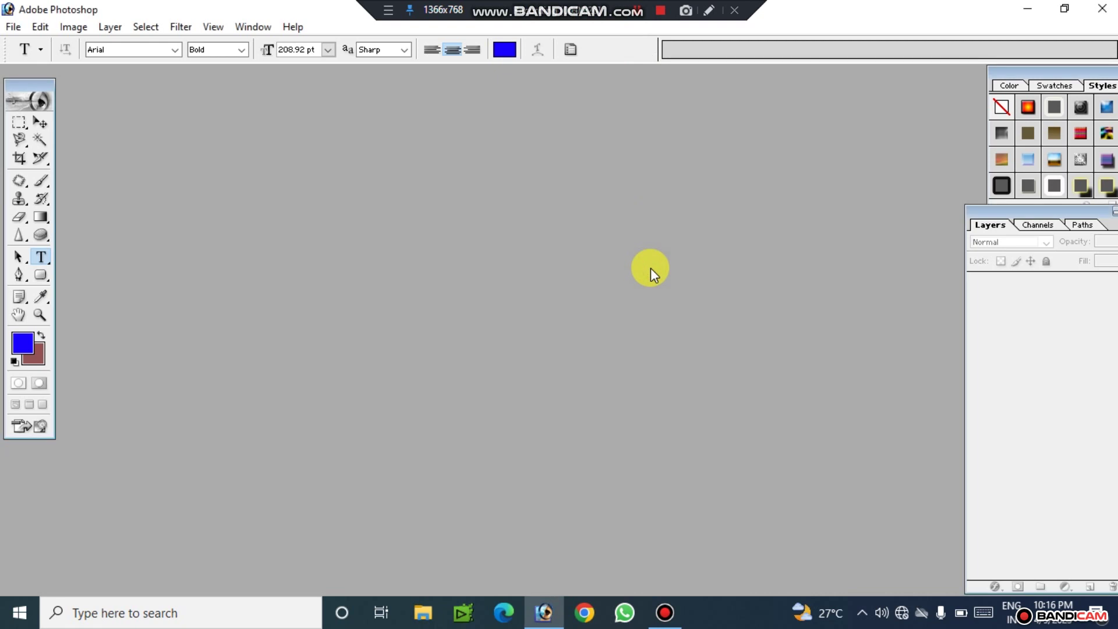
key("ctrl+n")
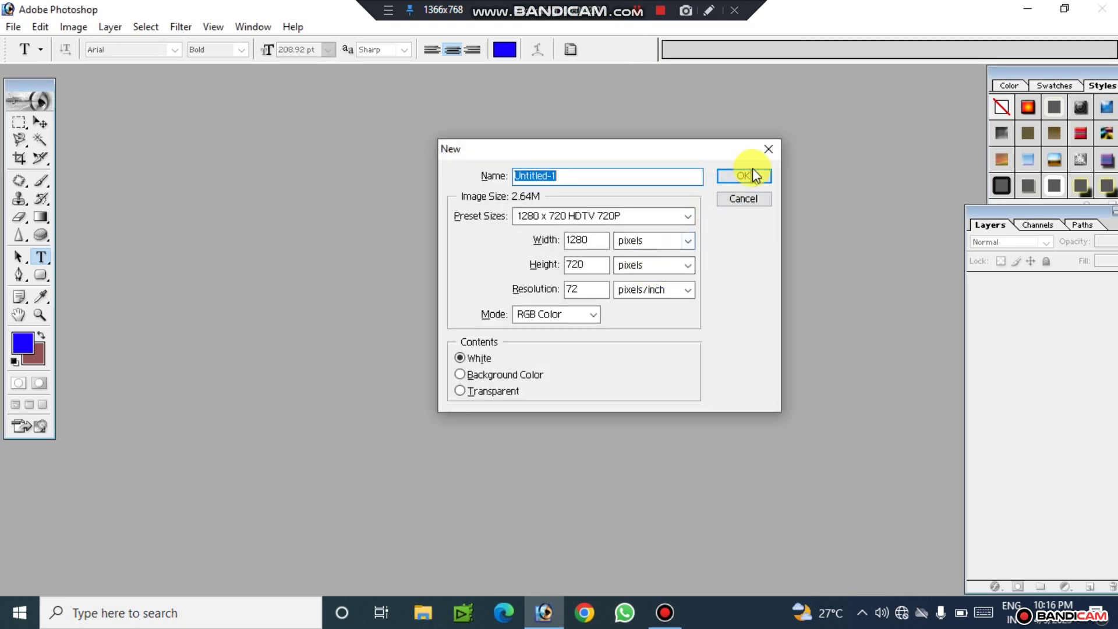
left_click(753, 180)
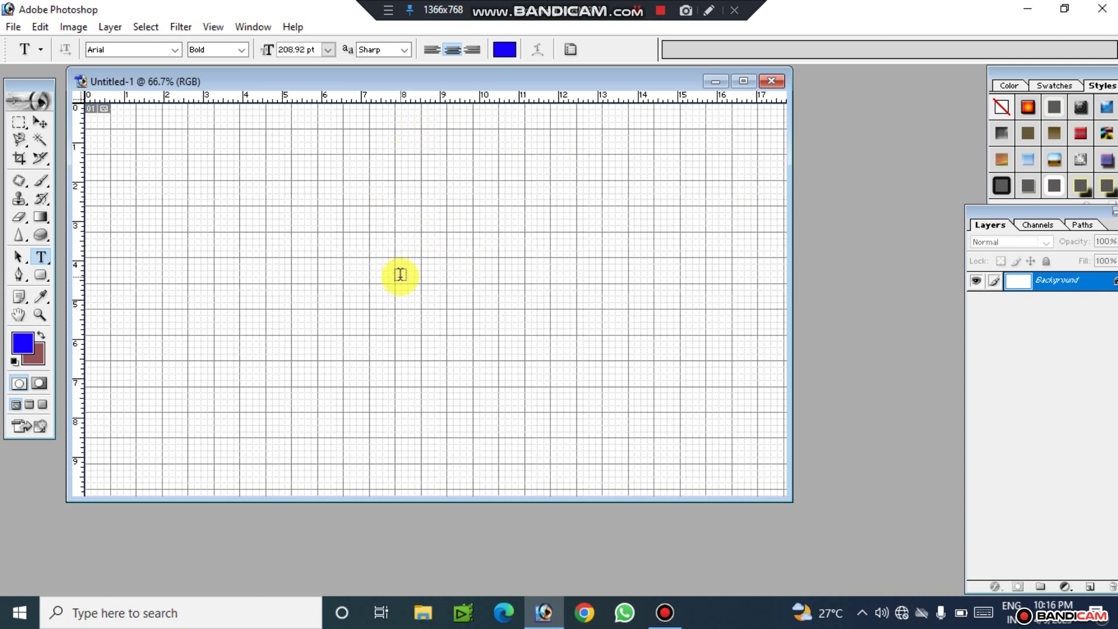
key("ctrl+apostrophe")
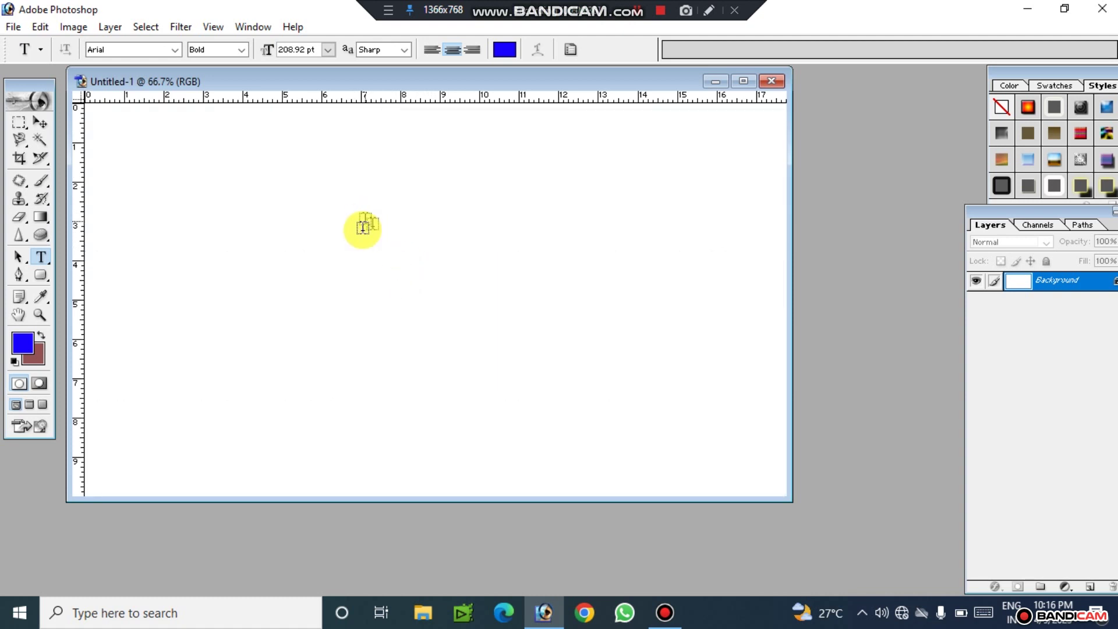
left_click_drag(397, 82, 453, 131)
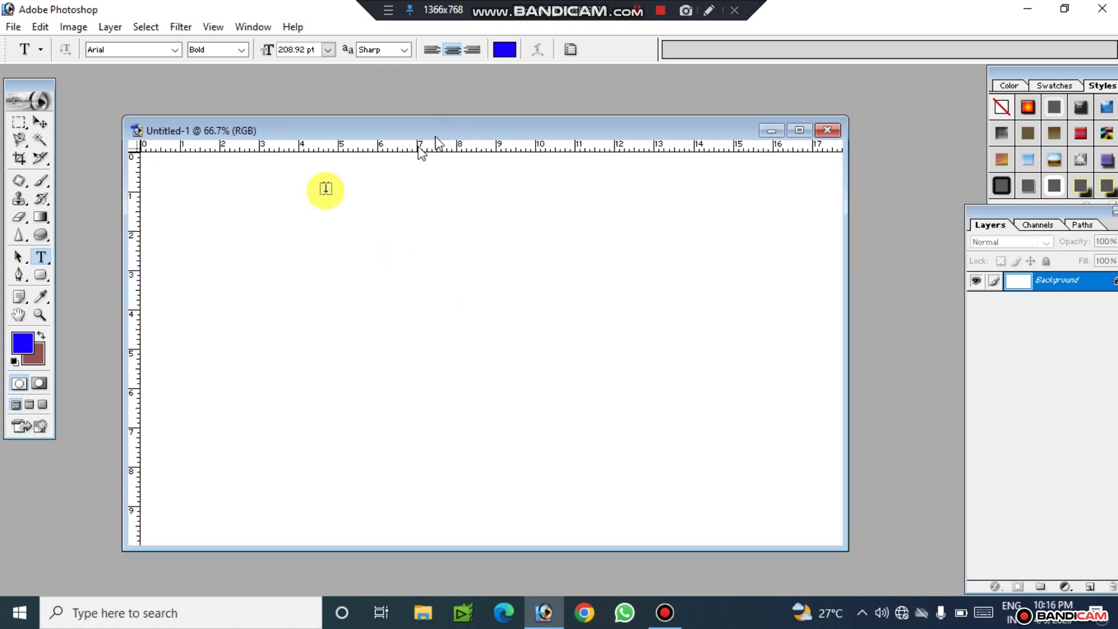
- Fill the canvas with a diagonal blue-to-brown gradient and maximize the document window
left_click(41, 216)
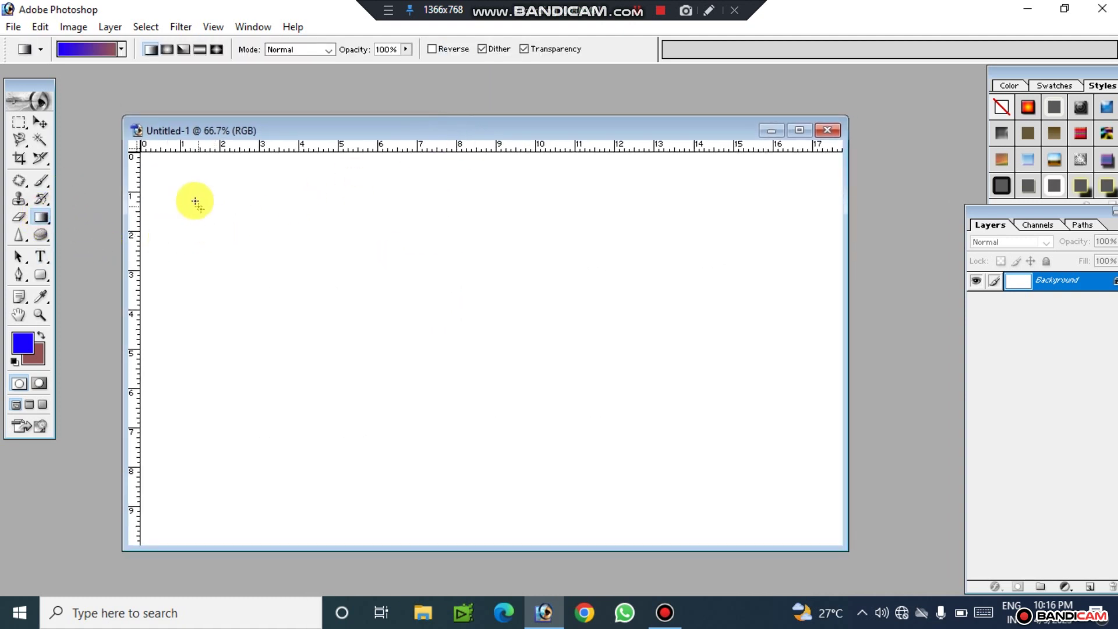
left_click_drag(232, 225, 758, 466)
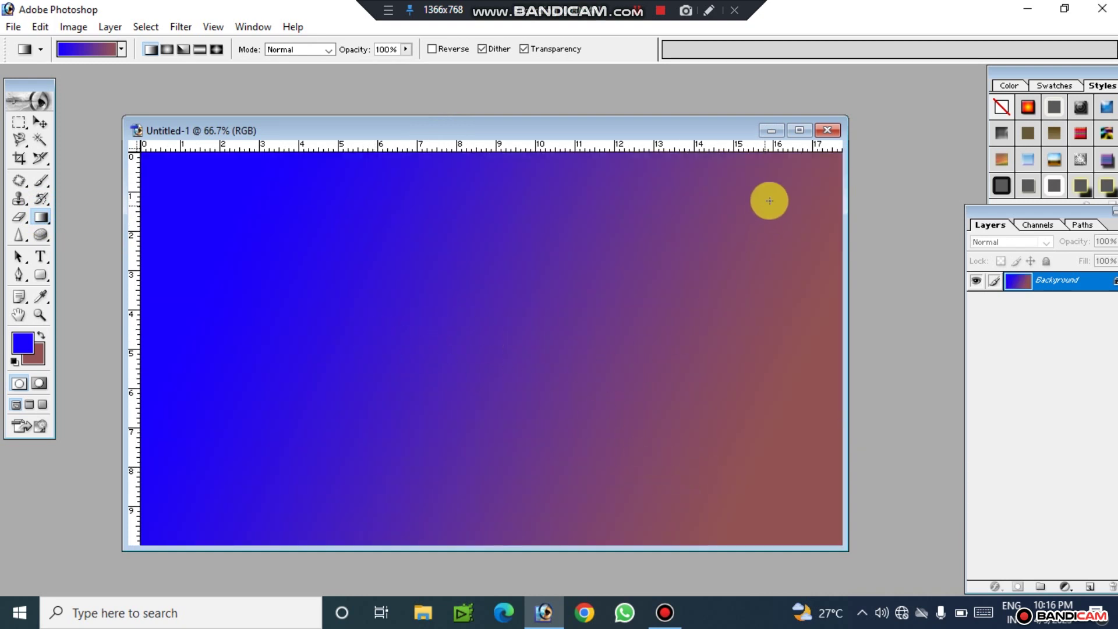
left_click(799, 130)
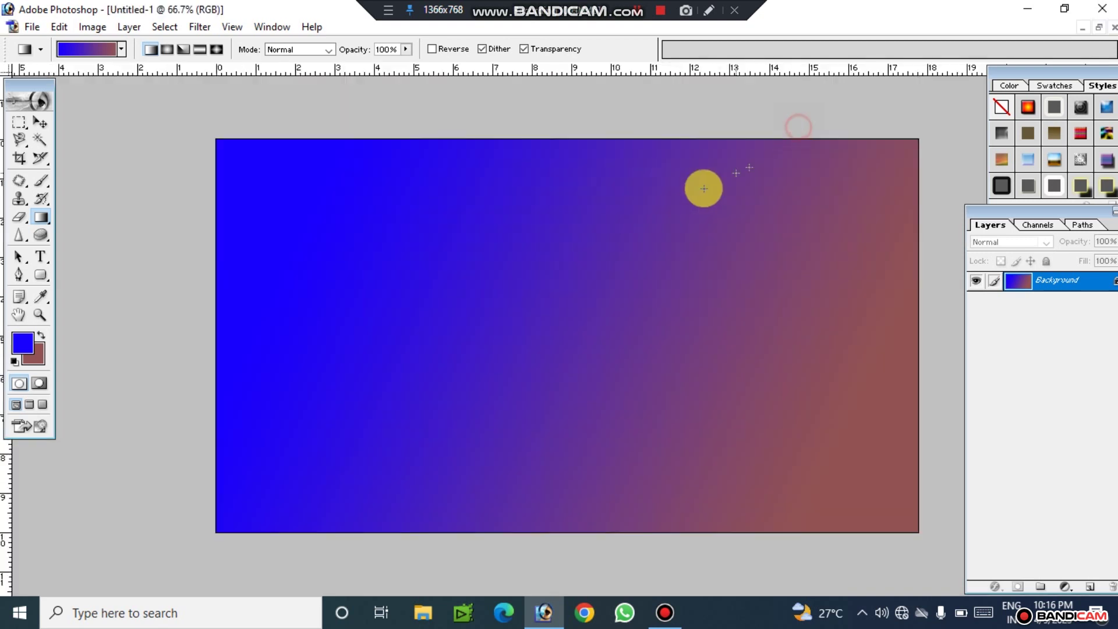
left_click(41, 256)
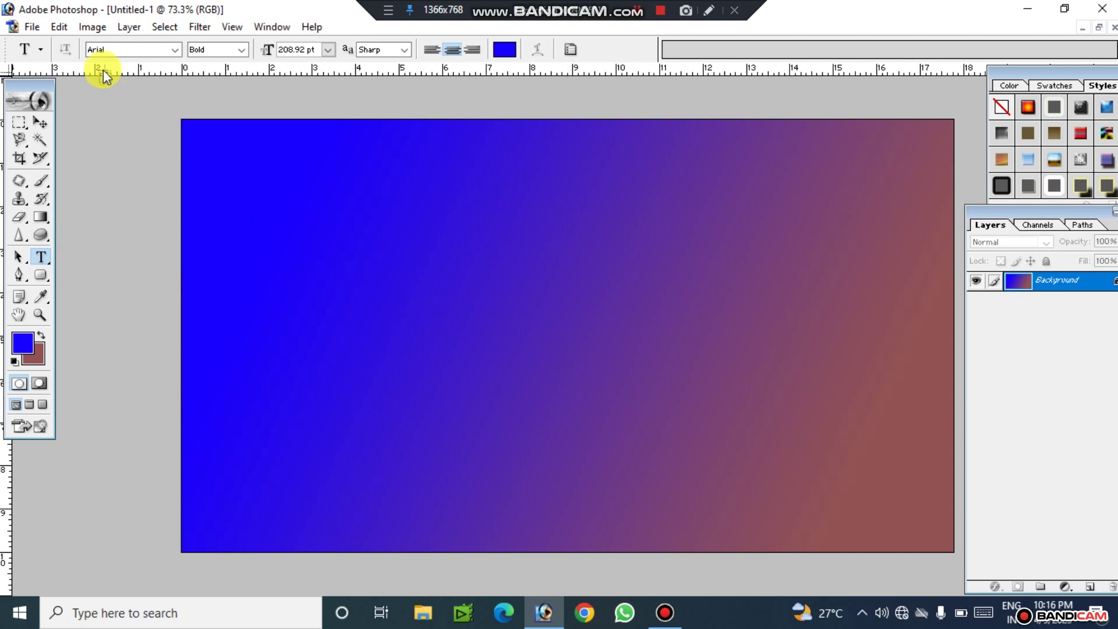
left_click(173, 50)
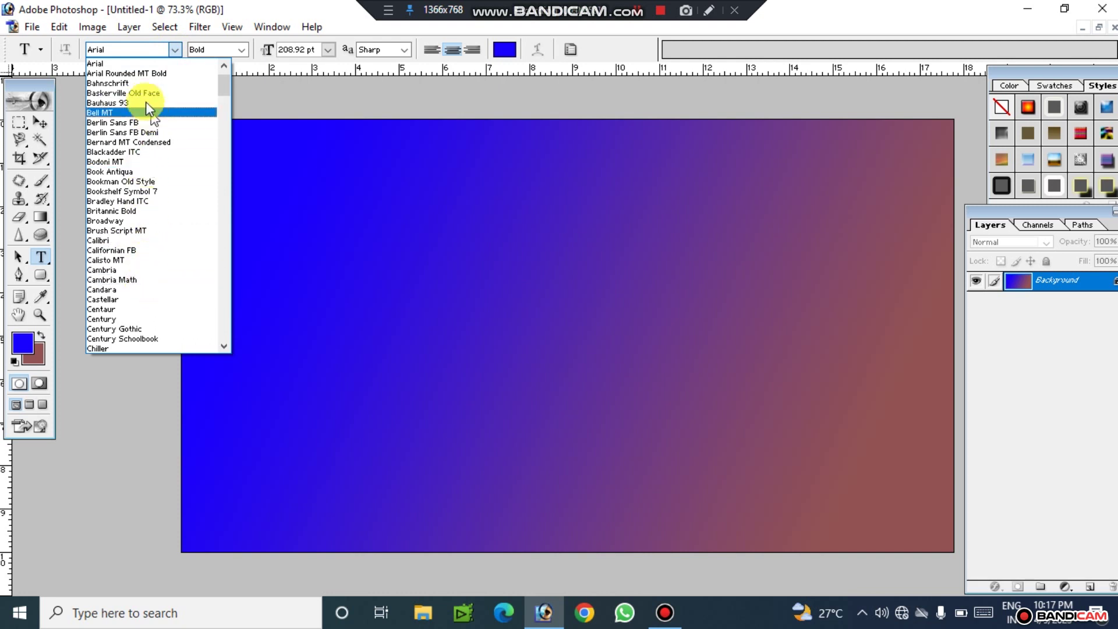
left_click(125, 63)
left_click(101, 105)
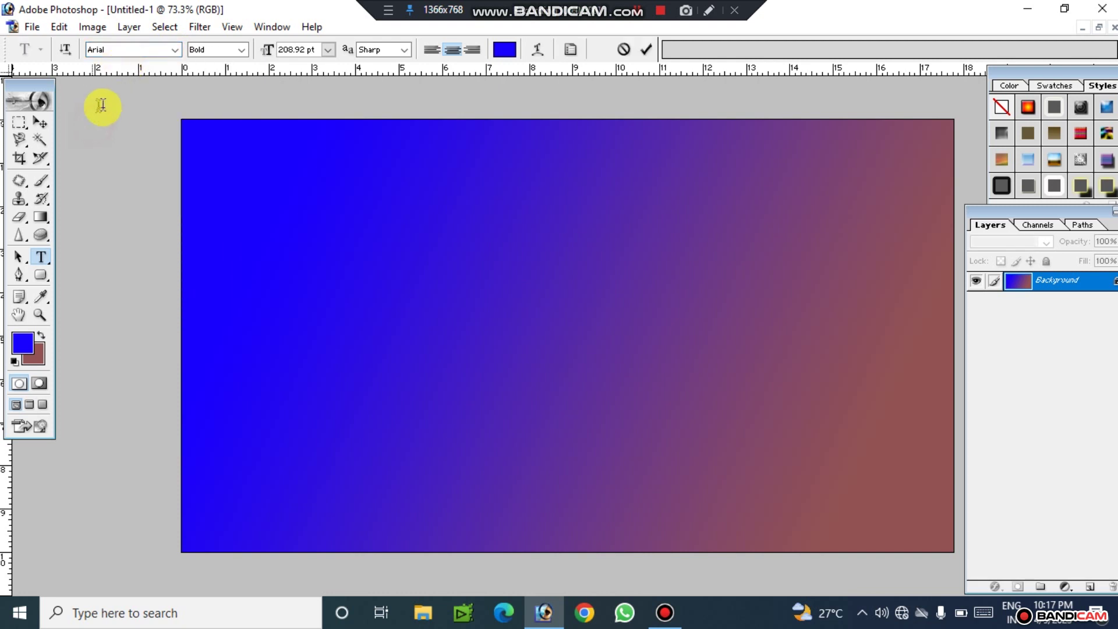
left_click(623, 49)
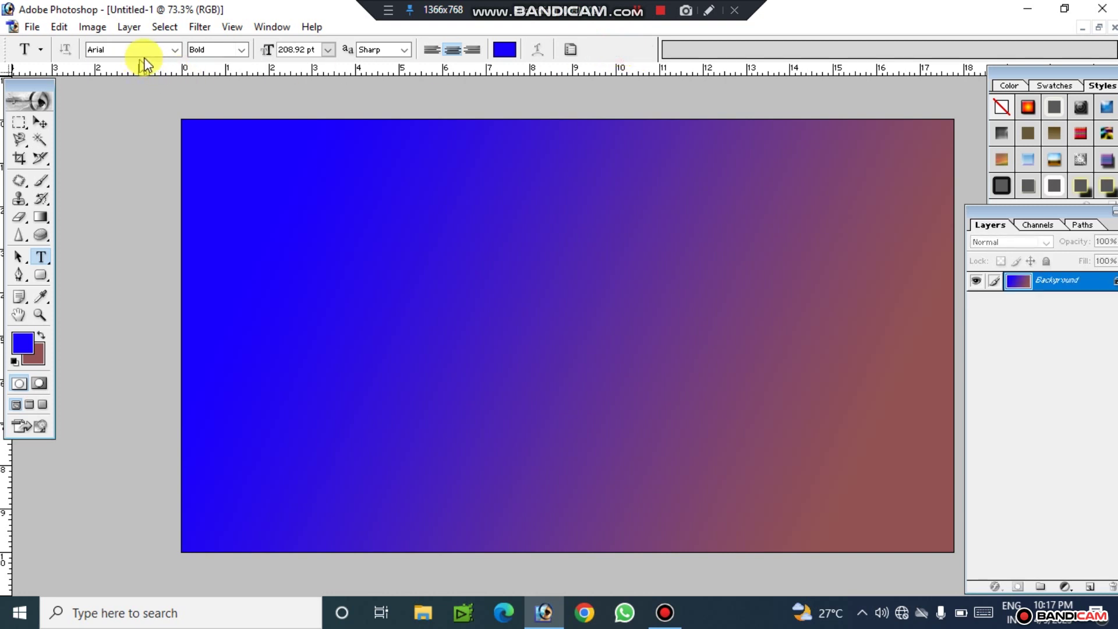
left_click(240, 50)
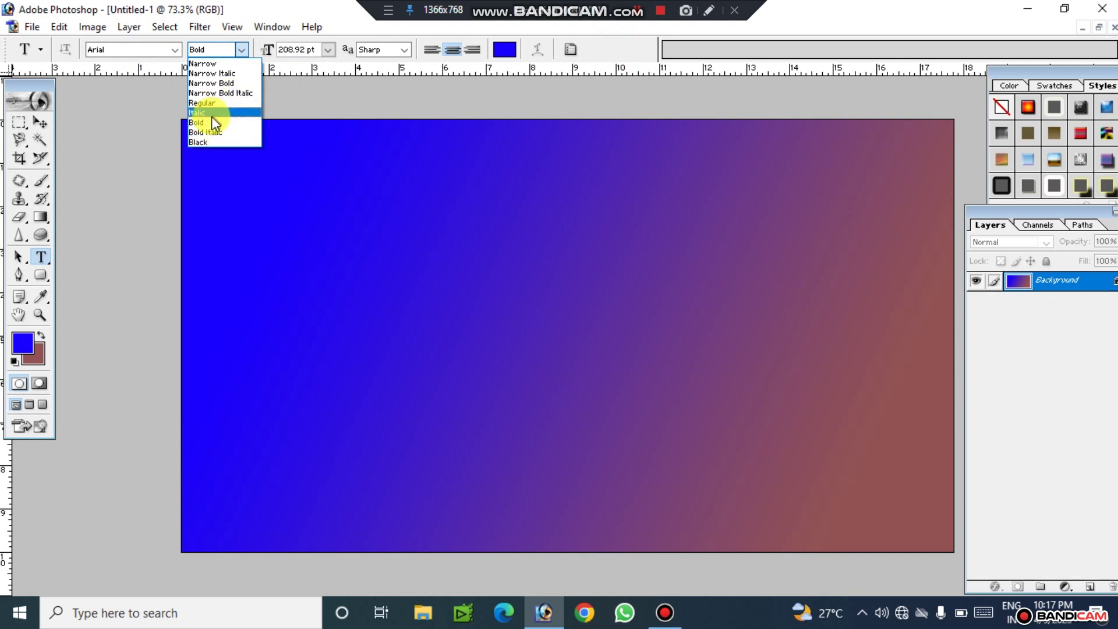
left_click(157, 92)
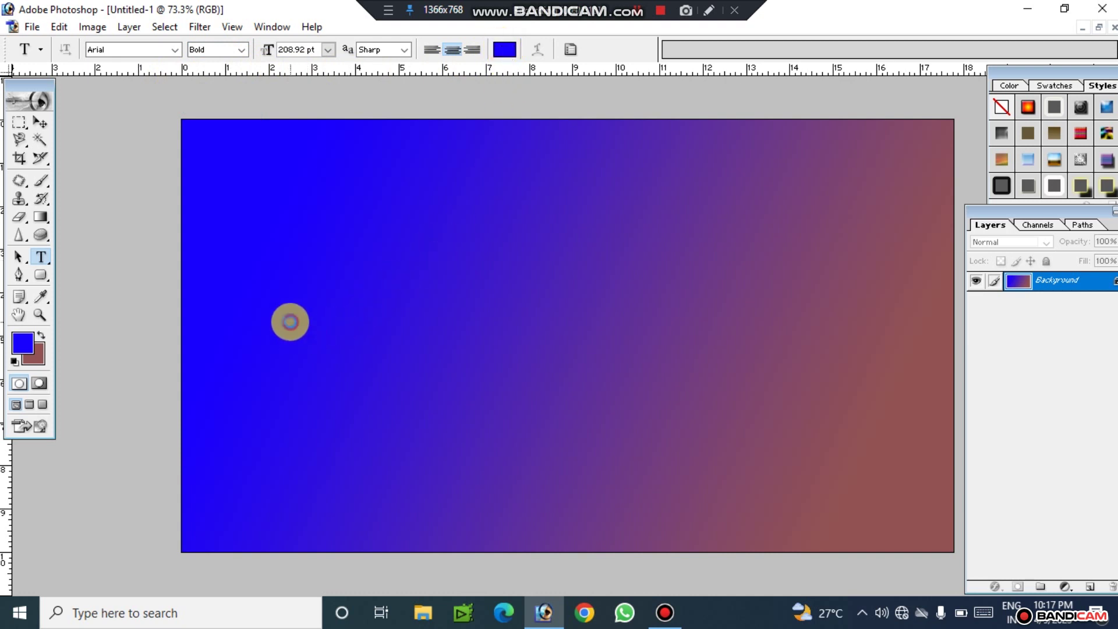
- Paste the heading 'MUKESH SUGGSTION' onto the canvas as a new text layer
left_click(310, 386)
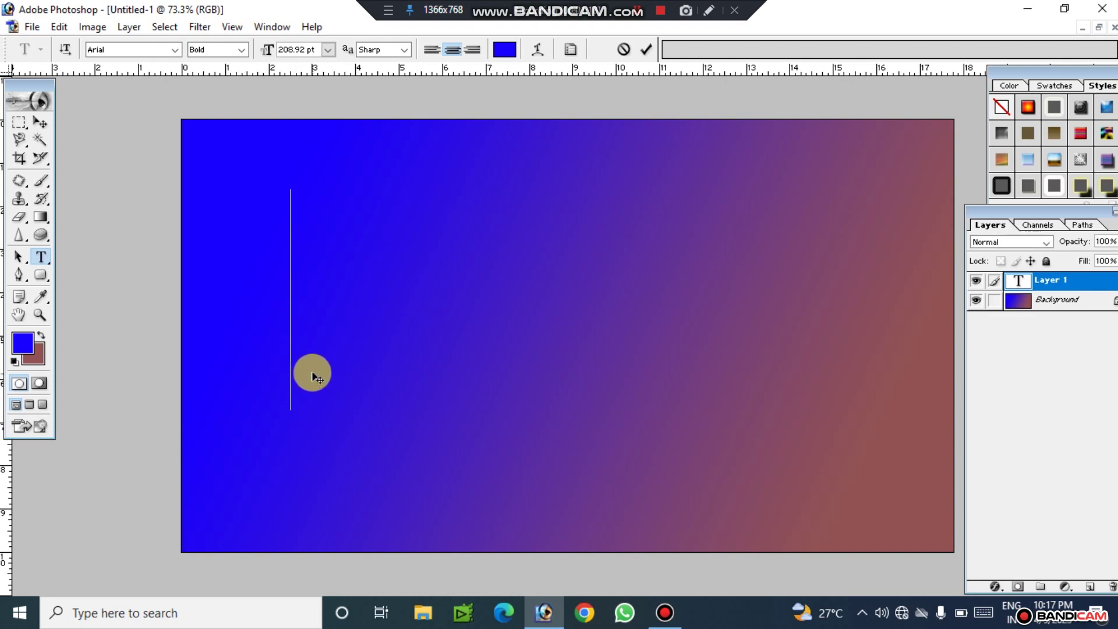
key("ctrl+v")
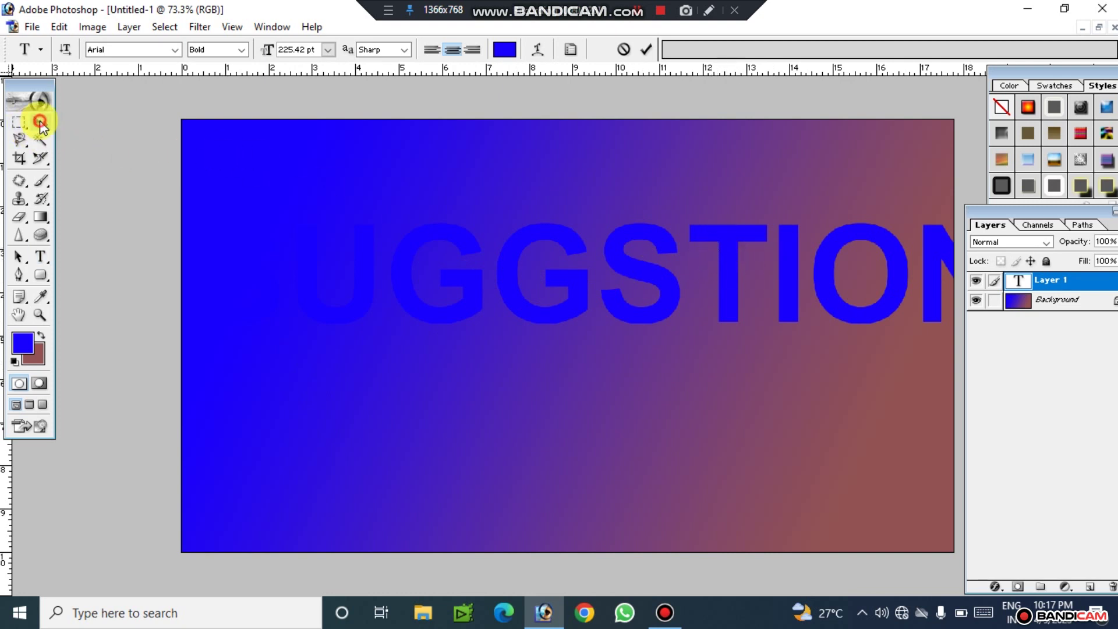
left_click(39, 122)
- Resize the whole heading line to 72 pt
left_click(40, 257)
left_click(442, 256)
triple_click(454, 285)
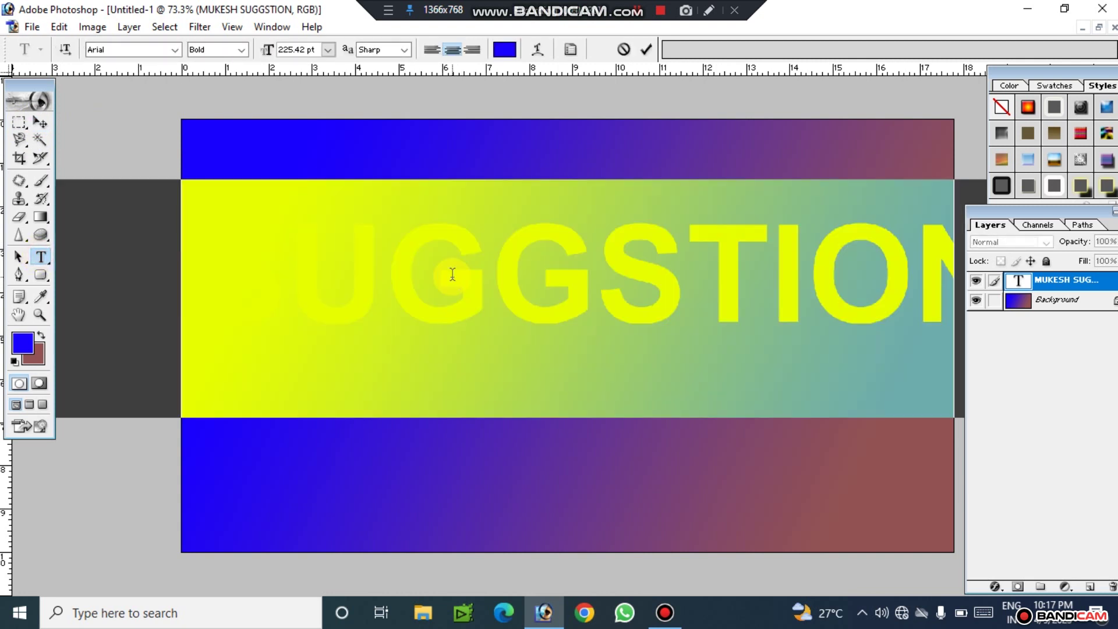
left_click(325, 50)
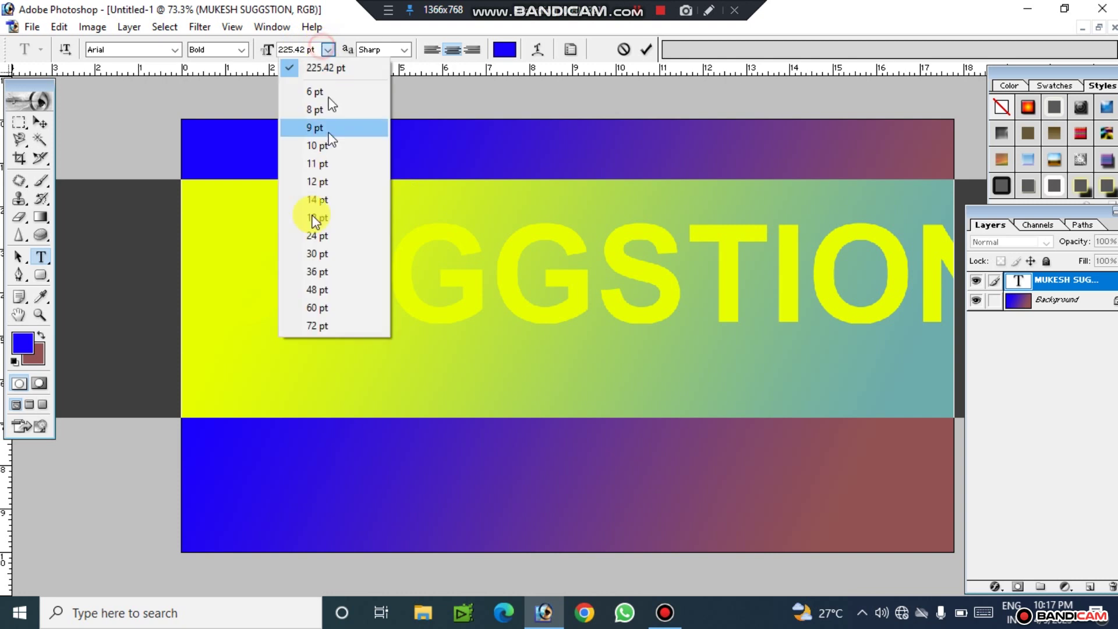
left_click(312, 318)
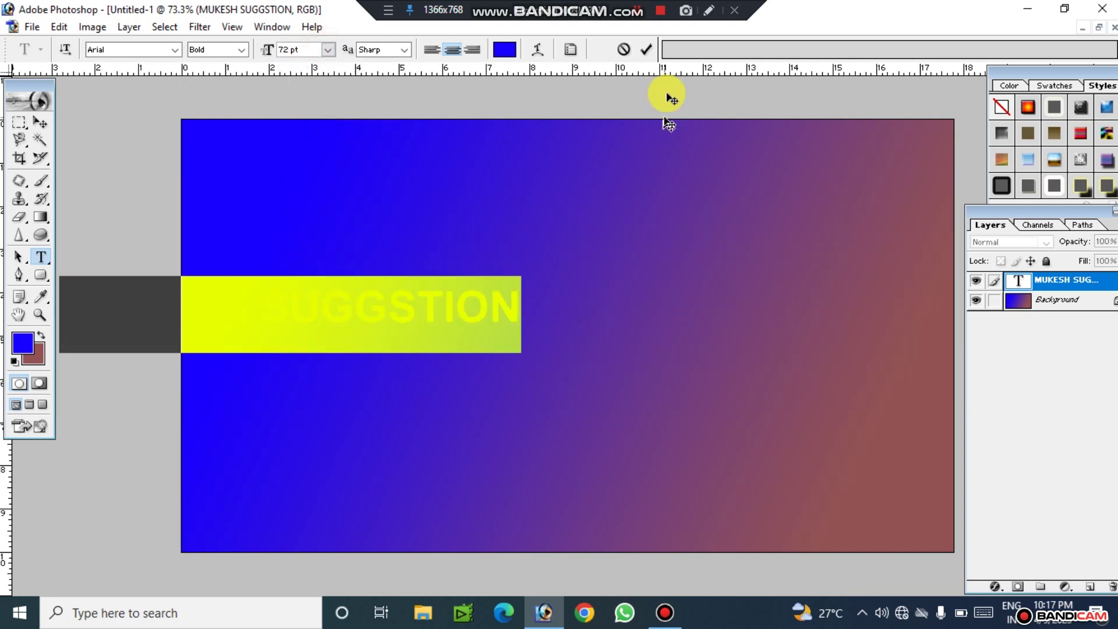
left_click(646, 49)
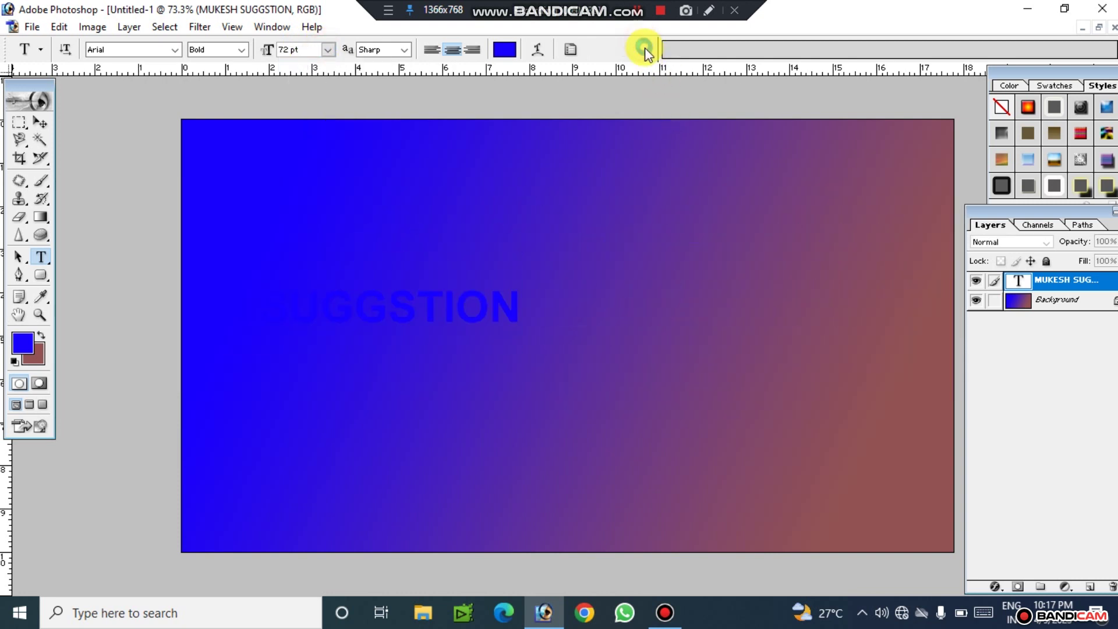
- Center the heading and stretch it to about triple height and wider across the canvas
left_click(44, 122)
mouse_move(409, 303)
left_mouse_down()
mouse_move(732, 318)
mouse_move(658, 319)
left_mouse_up()
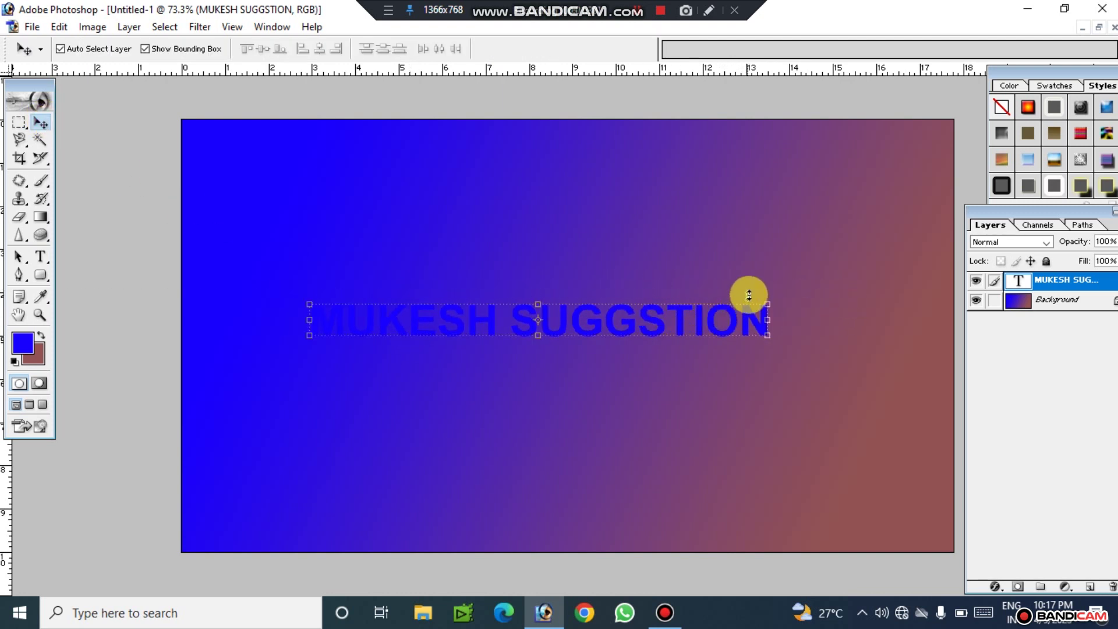
mouse_move(768, 304)
left_mouse_down()
mouse_move(863, 237)
mouse_move(919, 233)
left_mouse_up()
mouse_move(771, 312)
left_mouse_down()
mouse_move(746, 352)
mouse_move(713, 359)
left_mouse_up()
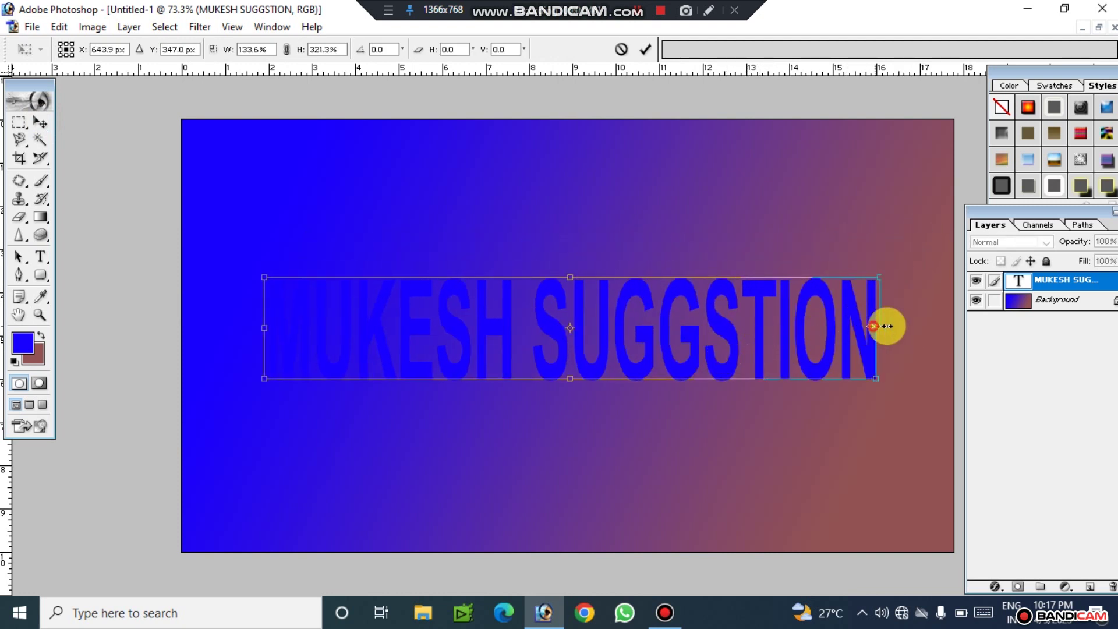
left_click_drag(879, 320, 920, 323)
left_click_drag(921, 278, 935, 274)
left_click(645, 50)
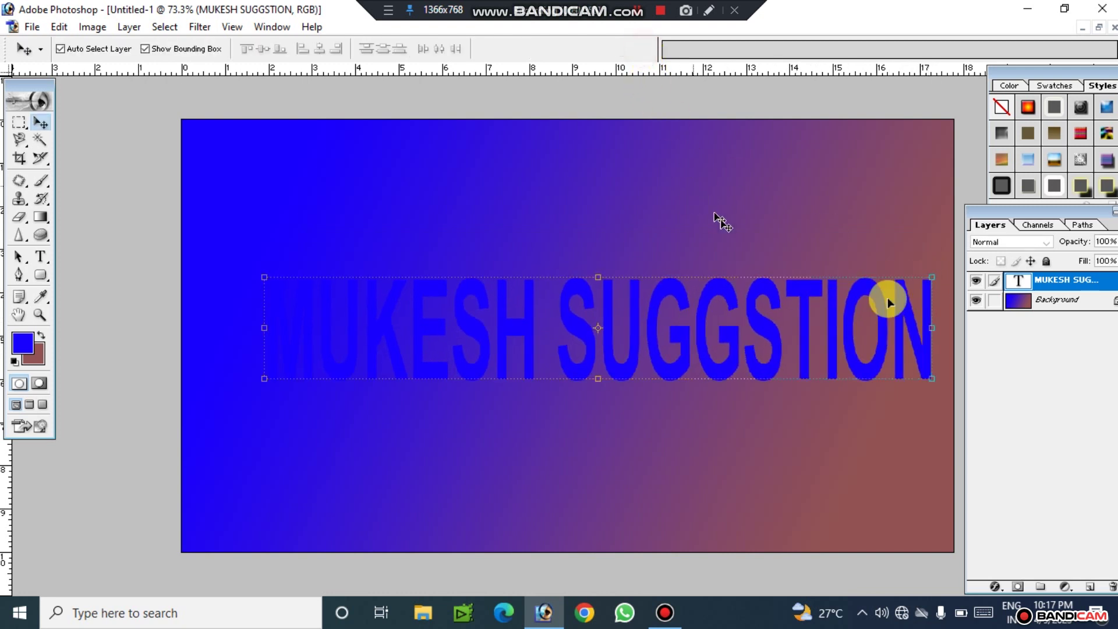
left_click(1057, 301)
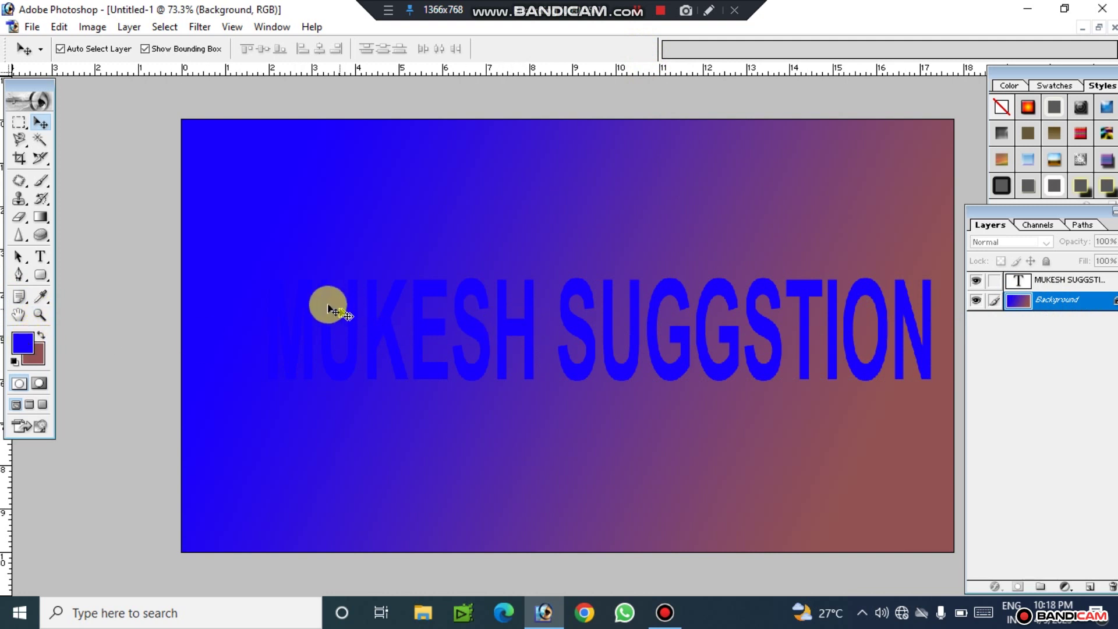
- Set the foreground colour to a dark grey
left_click(22, 343)
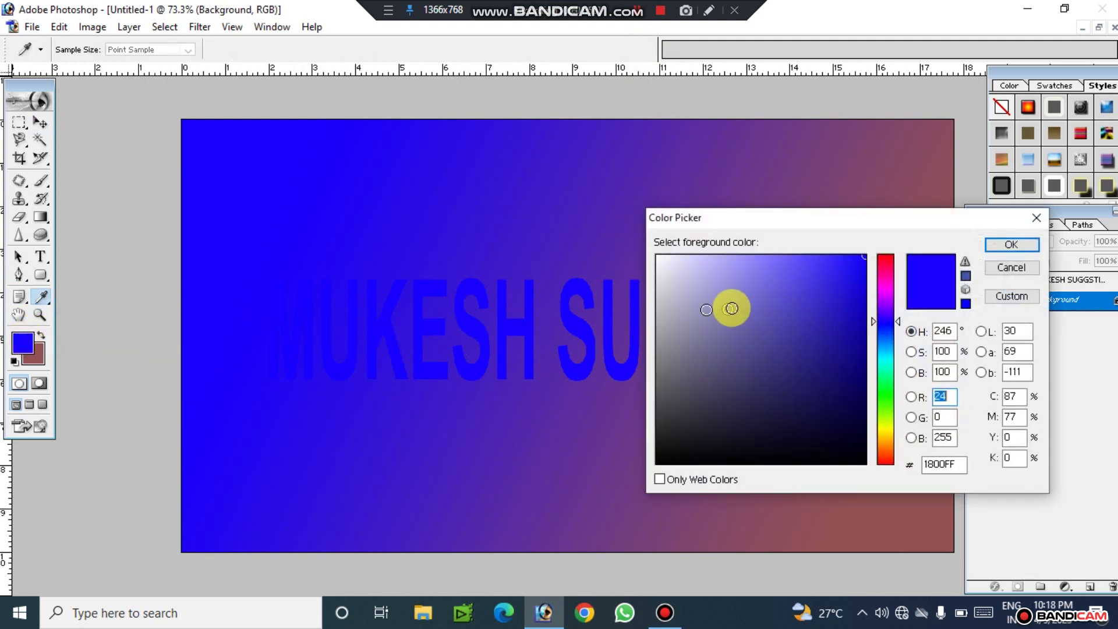
left_click_drag(716, 357, 694, 379)
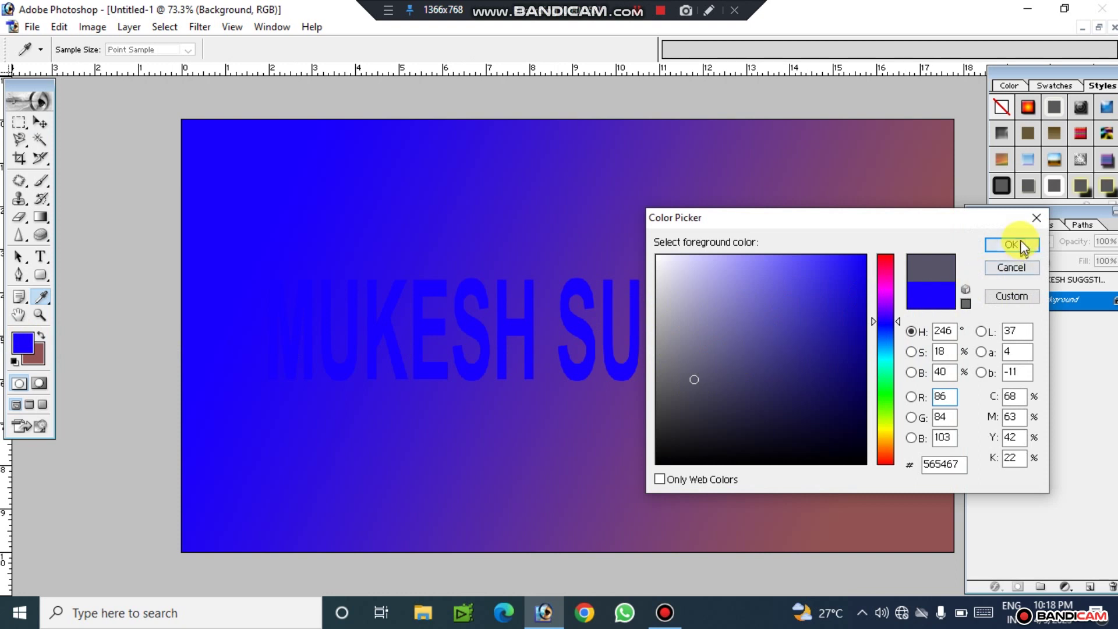
left_click(1021, 244)
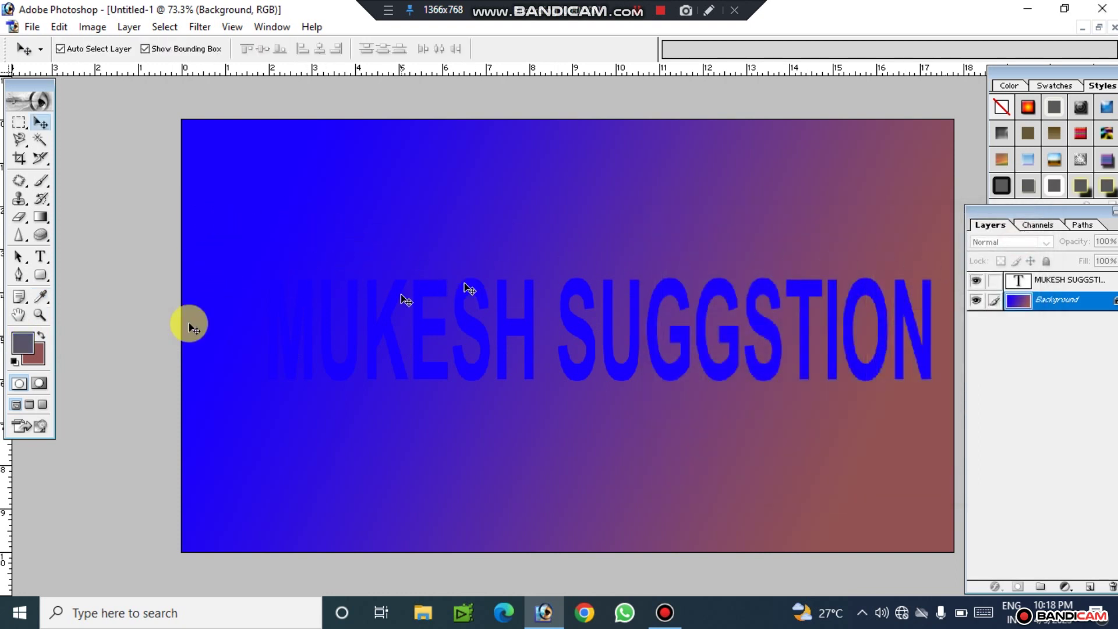
- Redraw the background gradient running reddish on the left to grey on the right
left_click(40, 216)
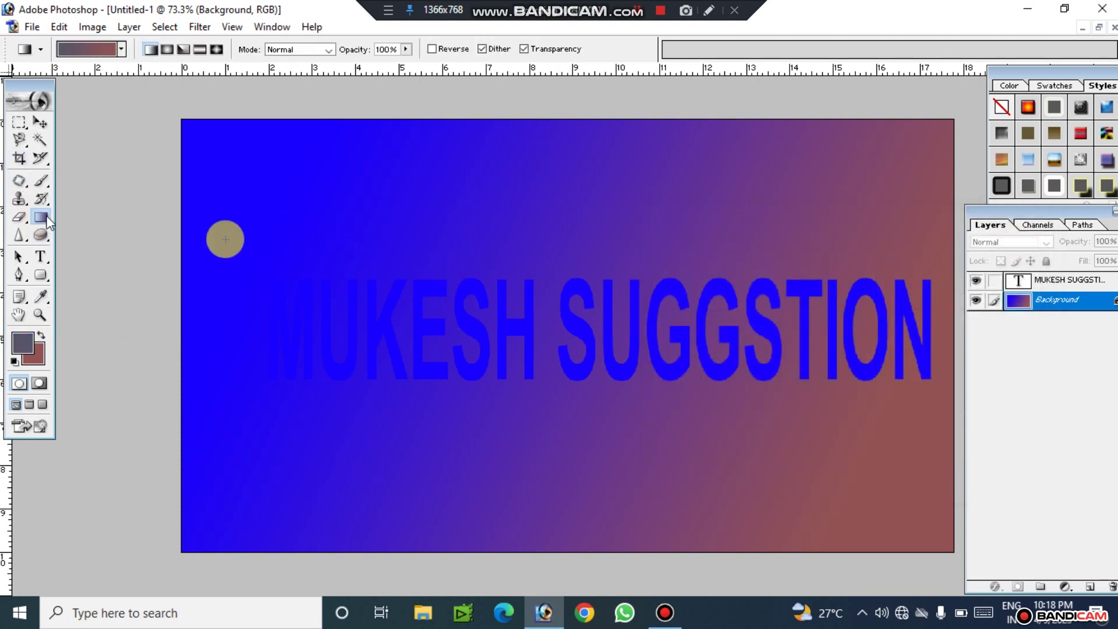
left_click_drag(330, 227, 813, 444)
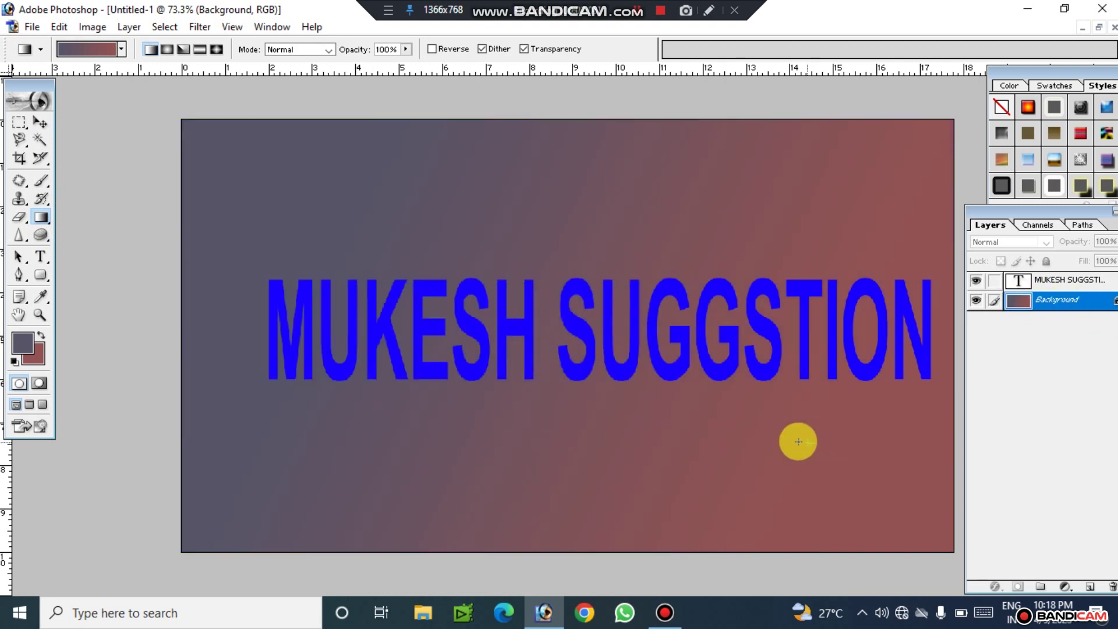
left_click_drag(813, 218, 290, 457)
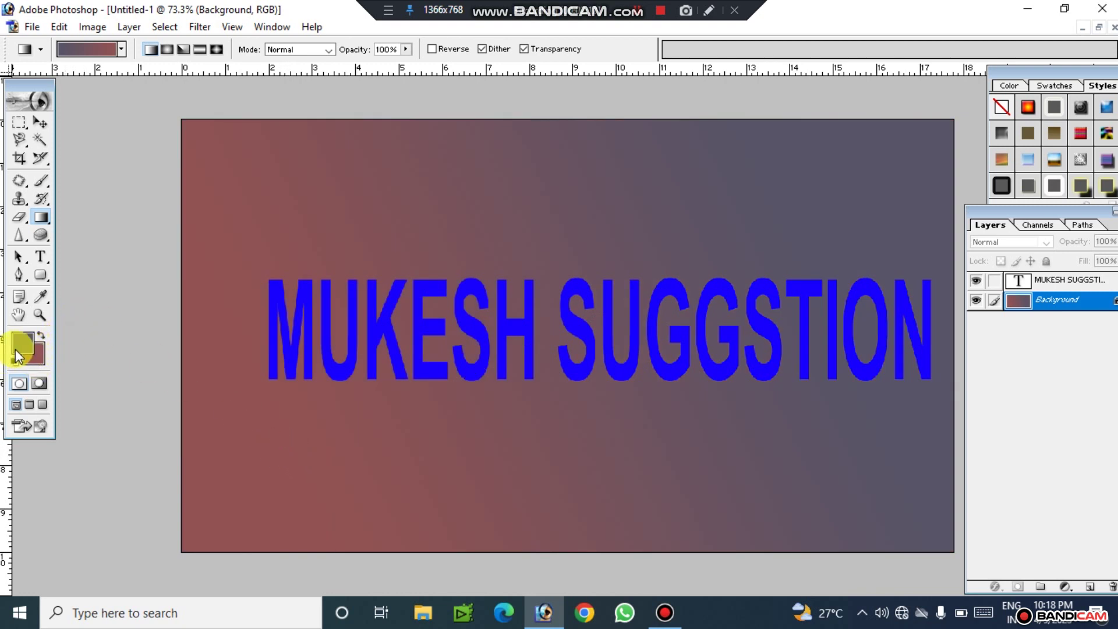
- Open the text layer's Blending Options, close them unchanged, and restore the document to a floating window
right_click(1048, 285)
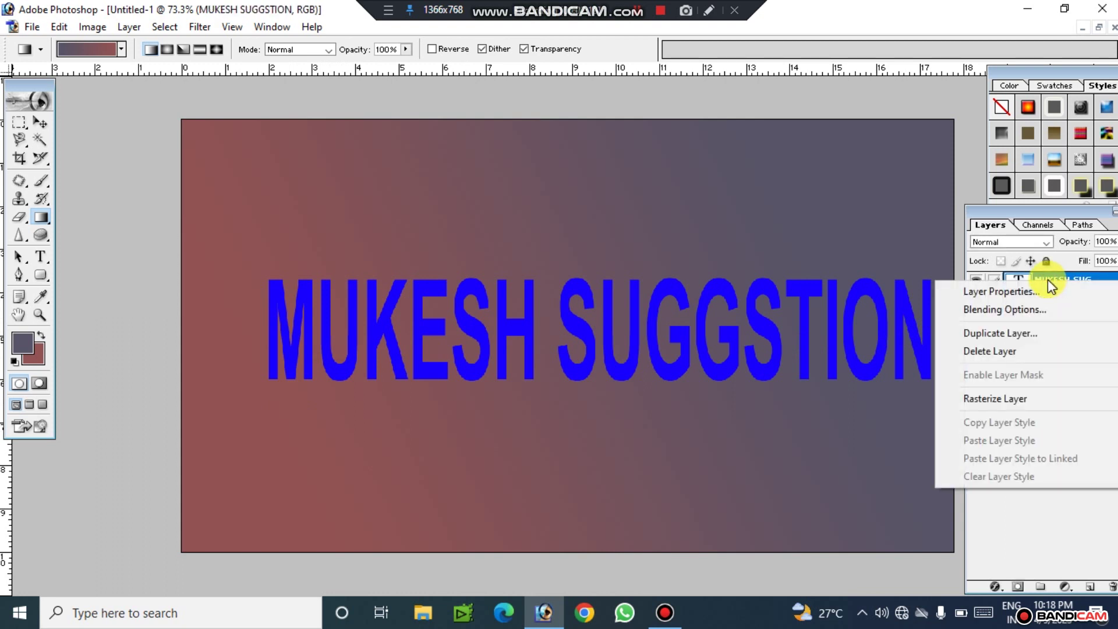
left_click(1025, 310)
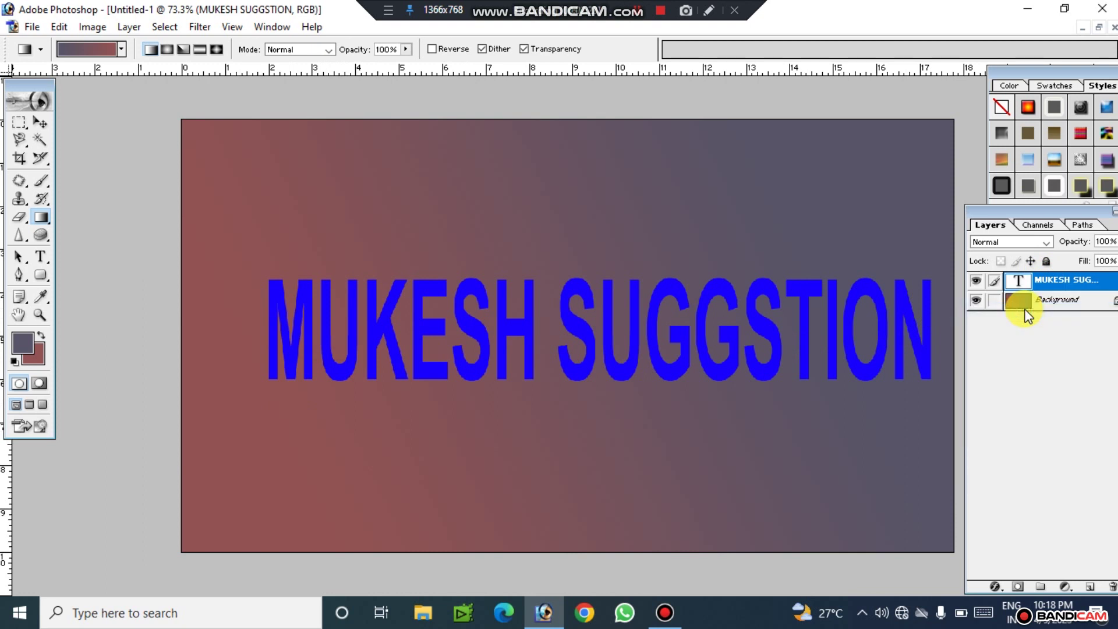
mouse_move(750, 247)
left_mouse_down()
mouse_move(617, 249)
mouse_move(537, 170)
mouse_move(636, 250)
mouse_move(856, 89)
mouse_move(748, 395)
mouse_move(714, 400)
mouse_move(870, 105)
mouse_move(854, 127)
mouse_move(874, 138)
left_mouse_up()
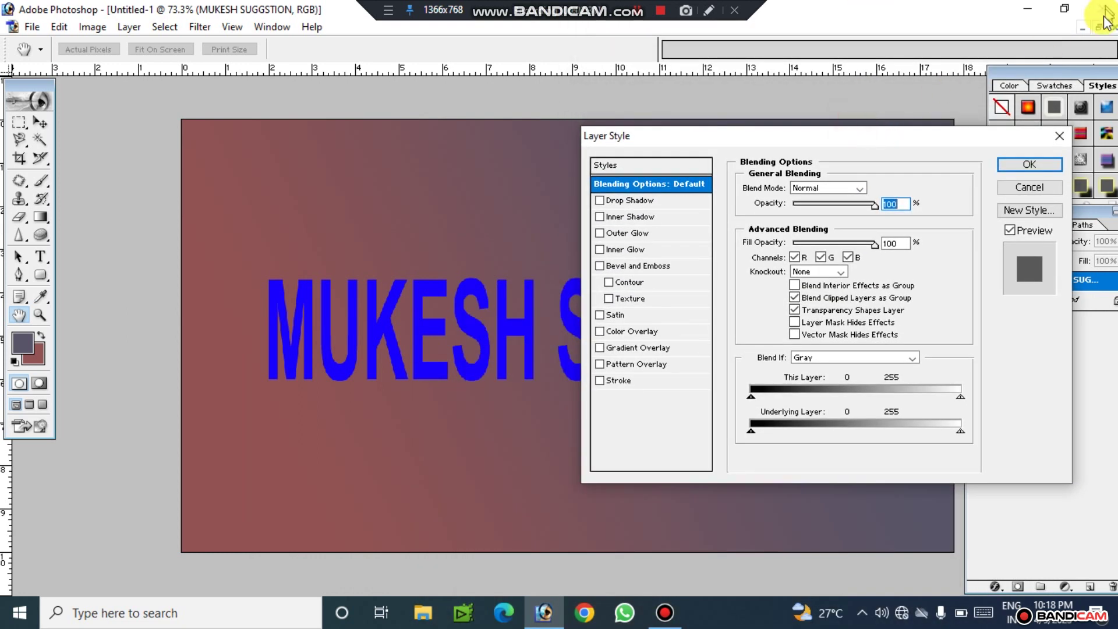
left_click(1030, 188)
left_click(1099, 27)
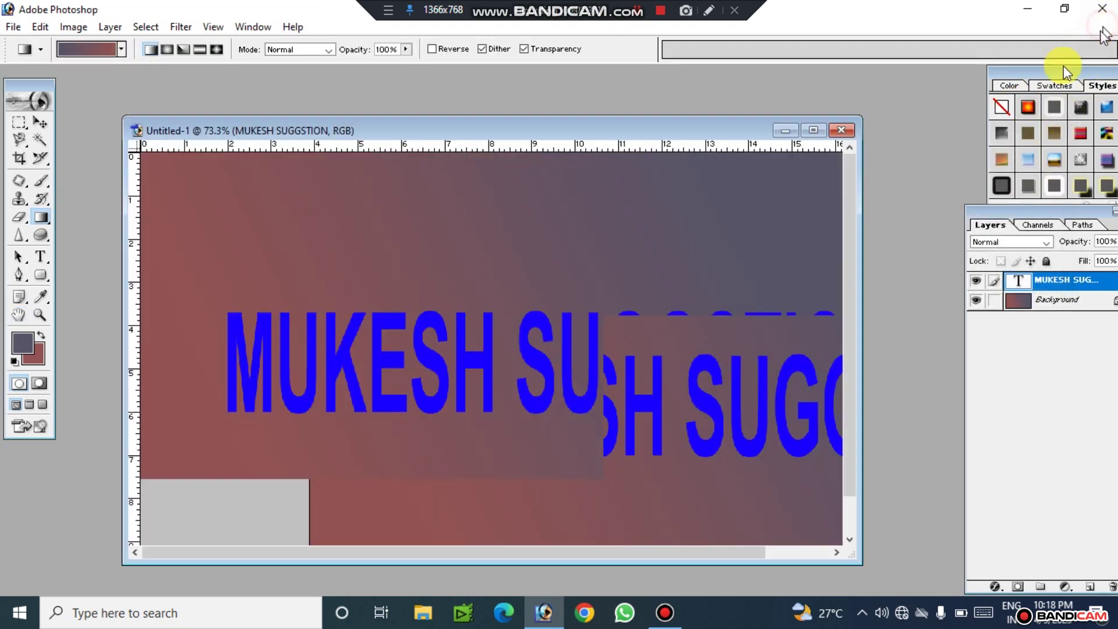
- Move and widen the document window to show all the text, and float the Styles palette
left_click_drag(647, 136, 511, 70)
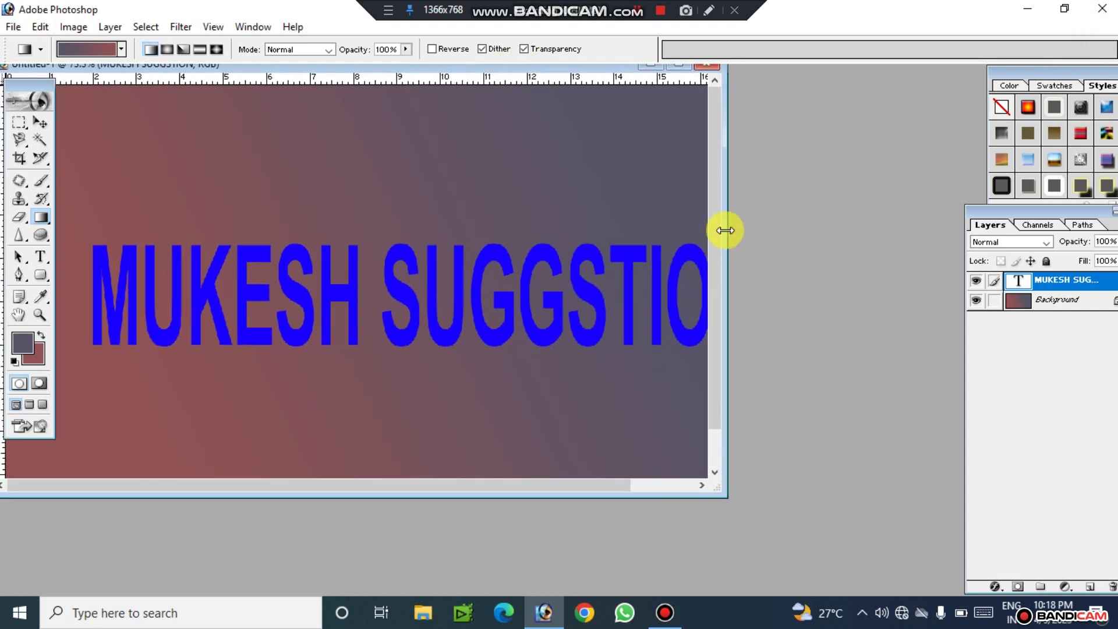
left_click_drag(725, 230, 816, 228)
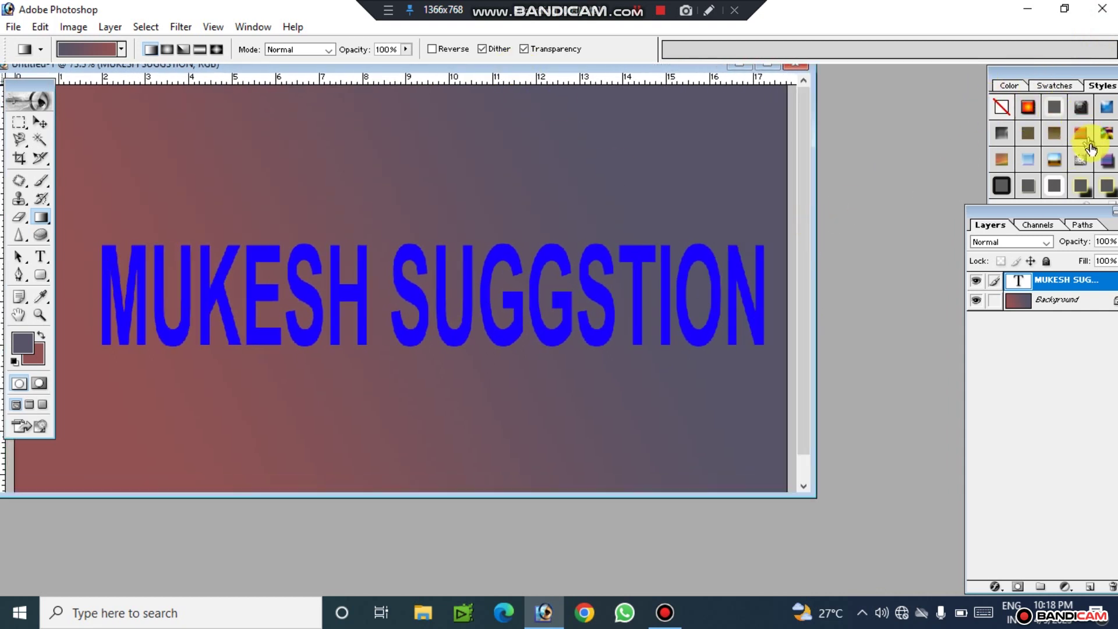
left_click_drag(1074, 85, 1028, 71)
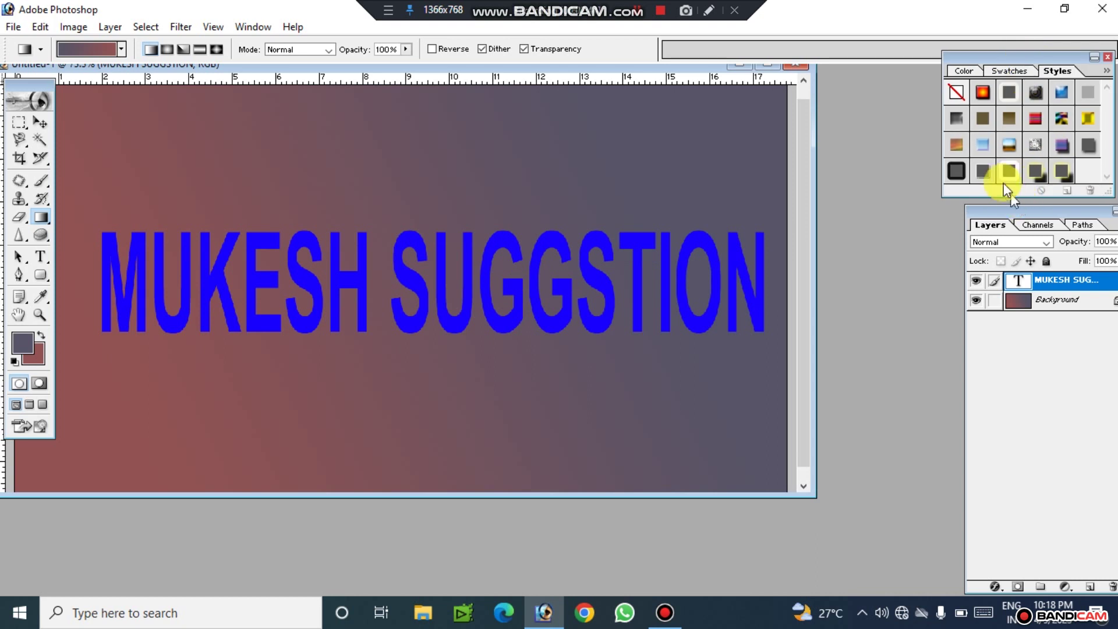
- Try several preset glow, shadow and stroke styles on the heading, then apply No Style
left_click(986, 171)
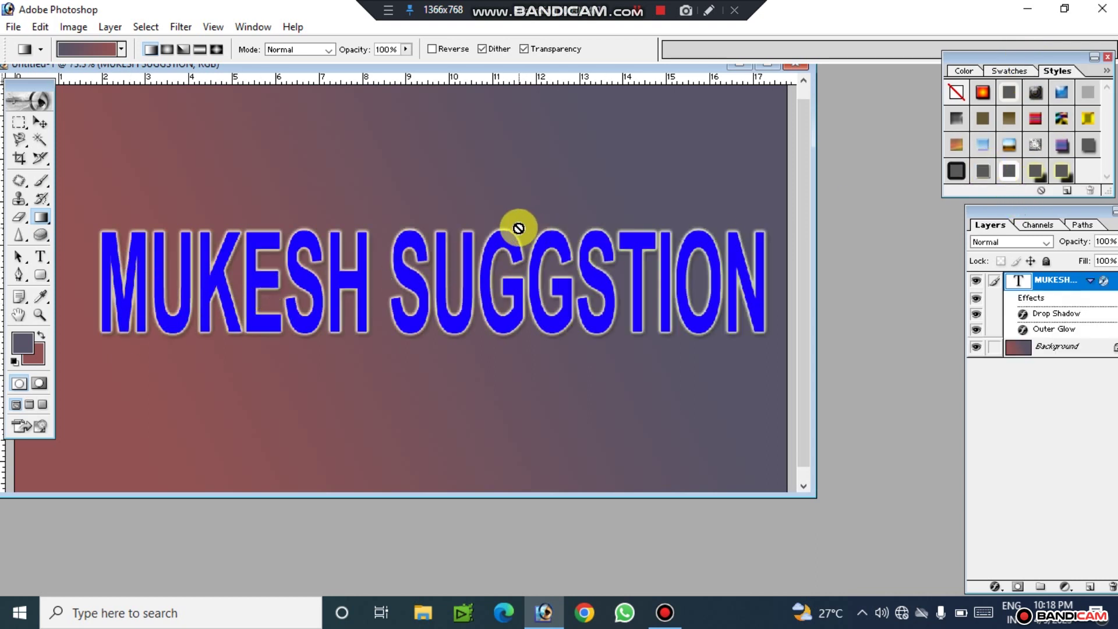
left_click(1038, 173)
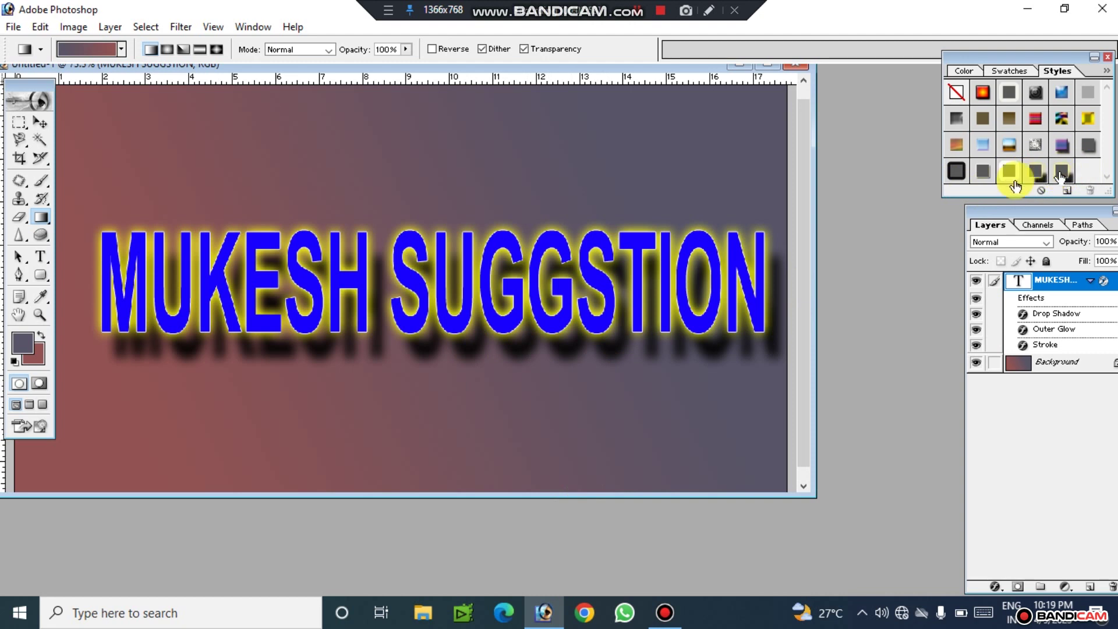
left_click(956, 172)
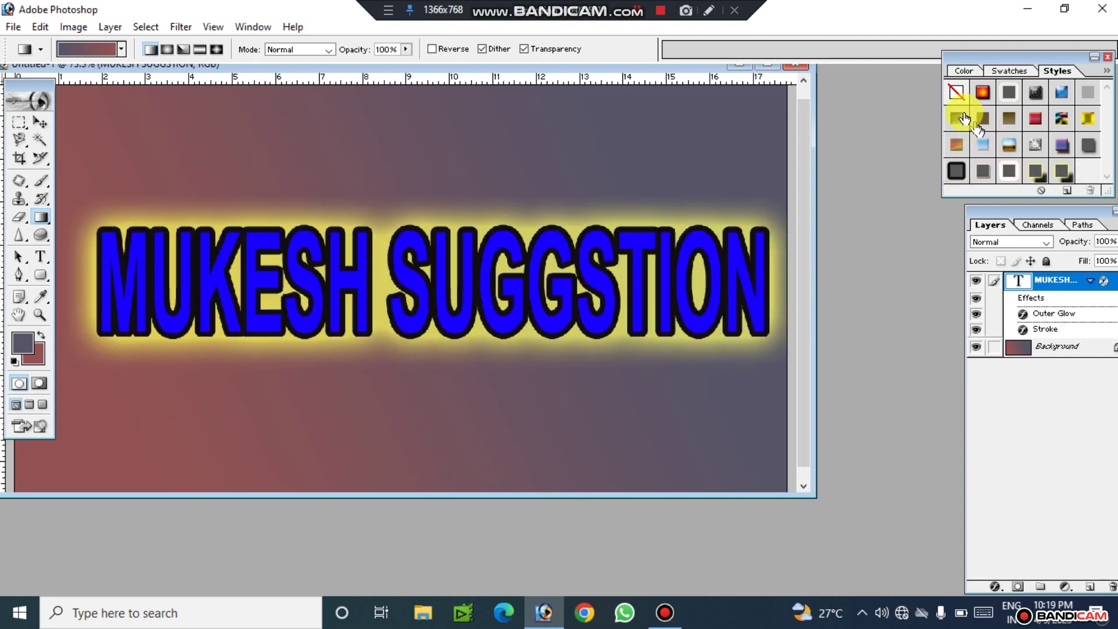
left_click(957, 92)
- Add a thin near-white (FFFAFA) Stroke to the heading in its Layer Style settings
right_click(1058, 282)
left_click(1028, 320)
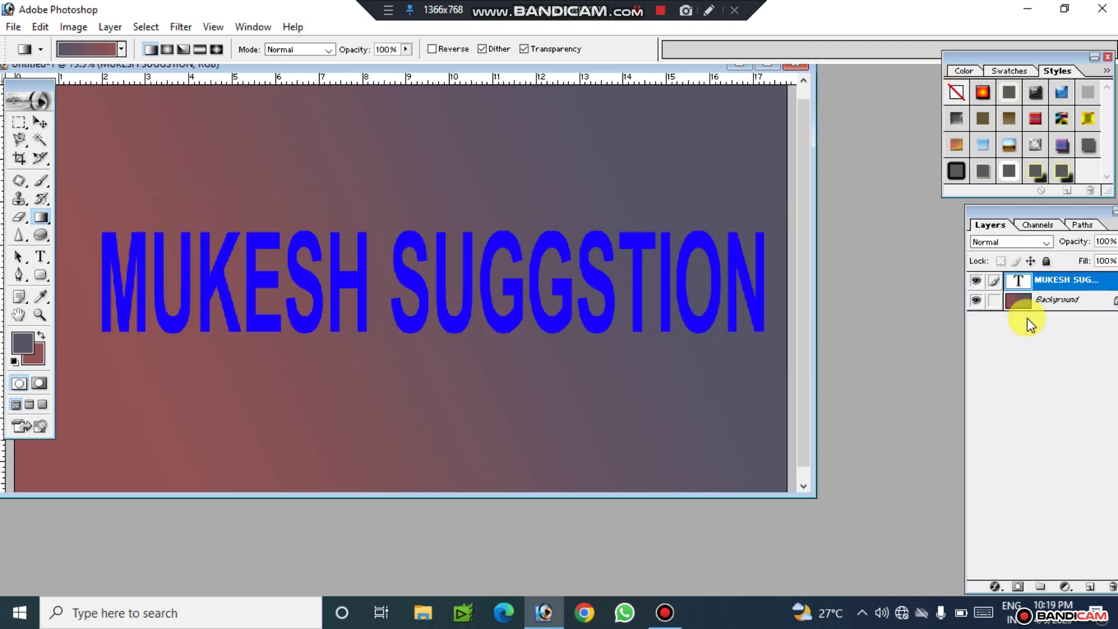
mouse_move(848, 122)
left_mouse_down()
mouse_move(969, 158)
mouse_move(959, 146)
left_mouse_up()
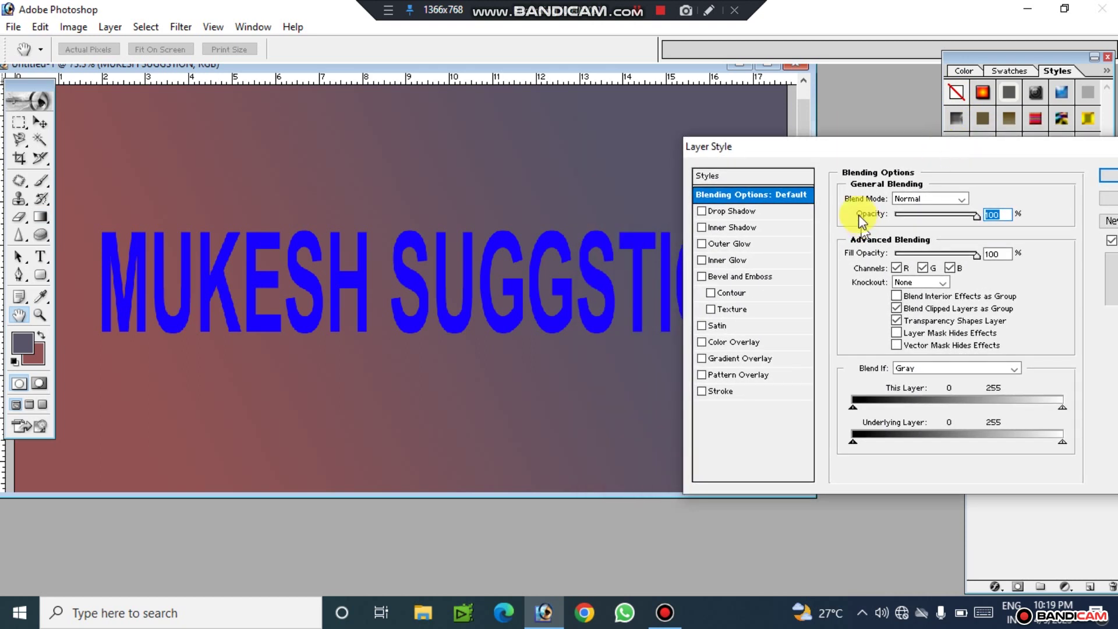
left_click(715, 391)
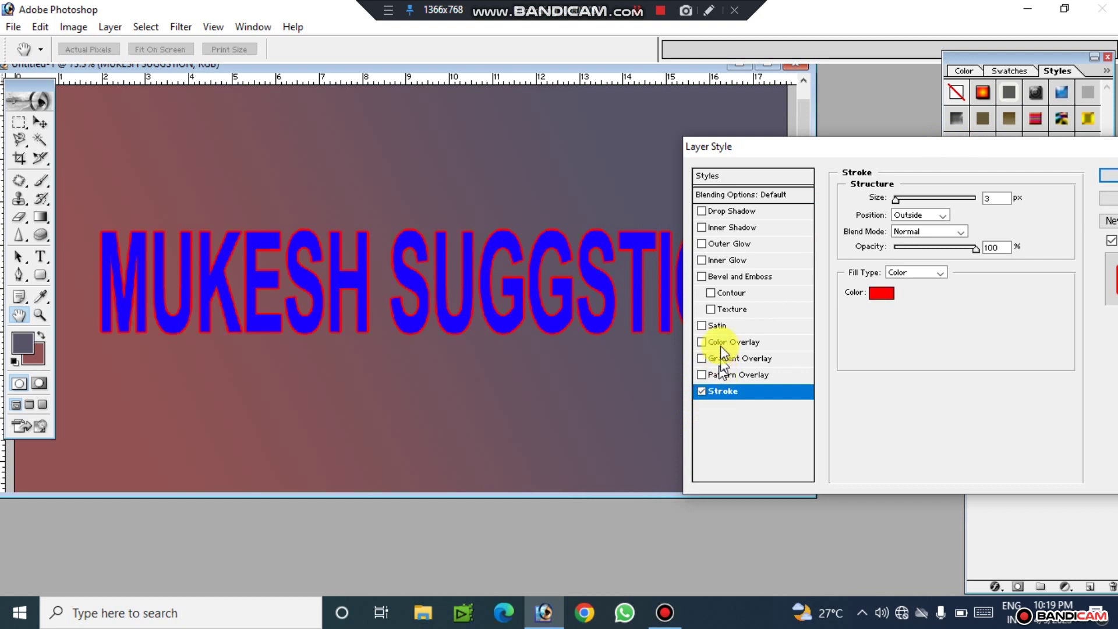
left_click(881, 293)
left_click_drag(670, 294, 660, 256)
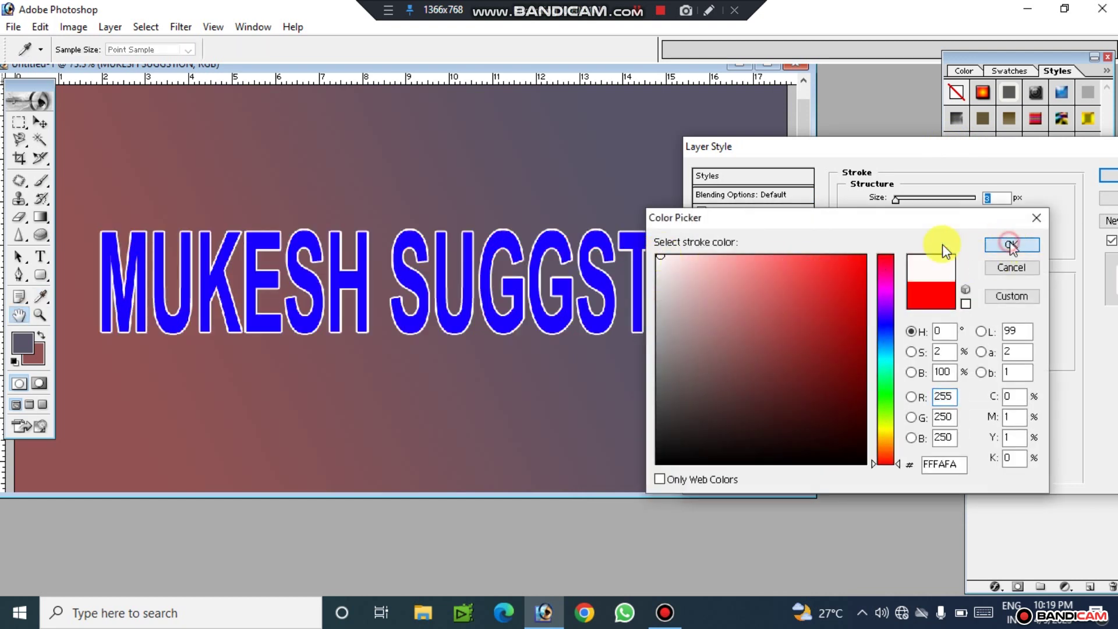
left_click(1011, 244)
mouse_move(900, 200)
left_mouse_down()
mouse_move(918, 200)
mouse_move(898, 198)
left_mouse_up()
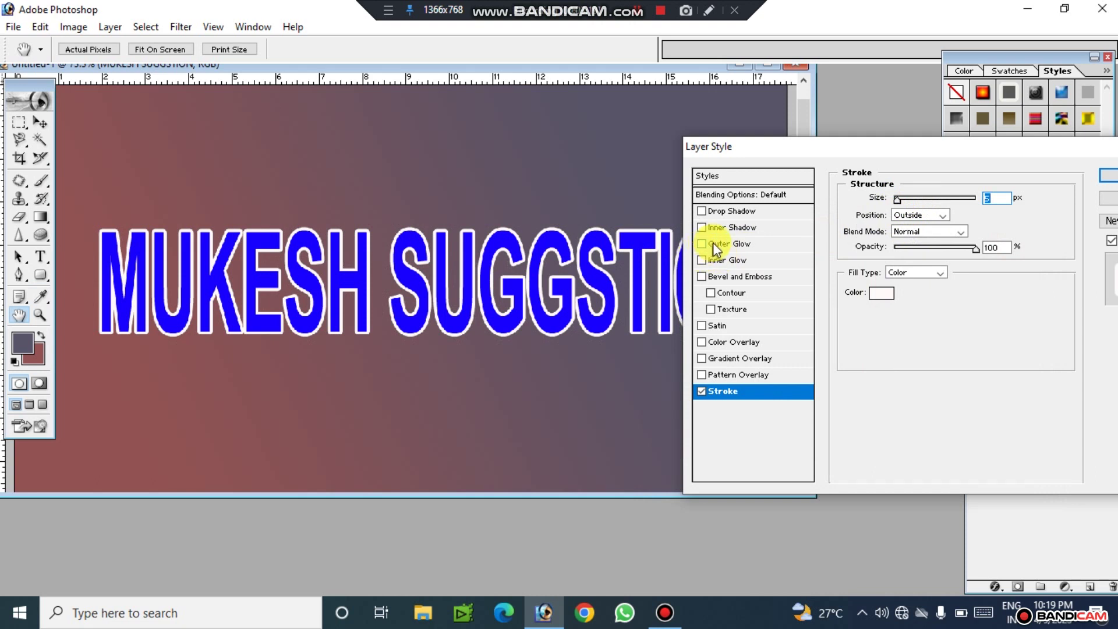
- Add an Outer Glow with larger spread and size, plus a soft 59 px Drop Shadow
left_click(713, 242)
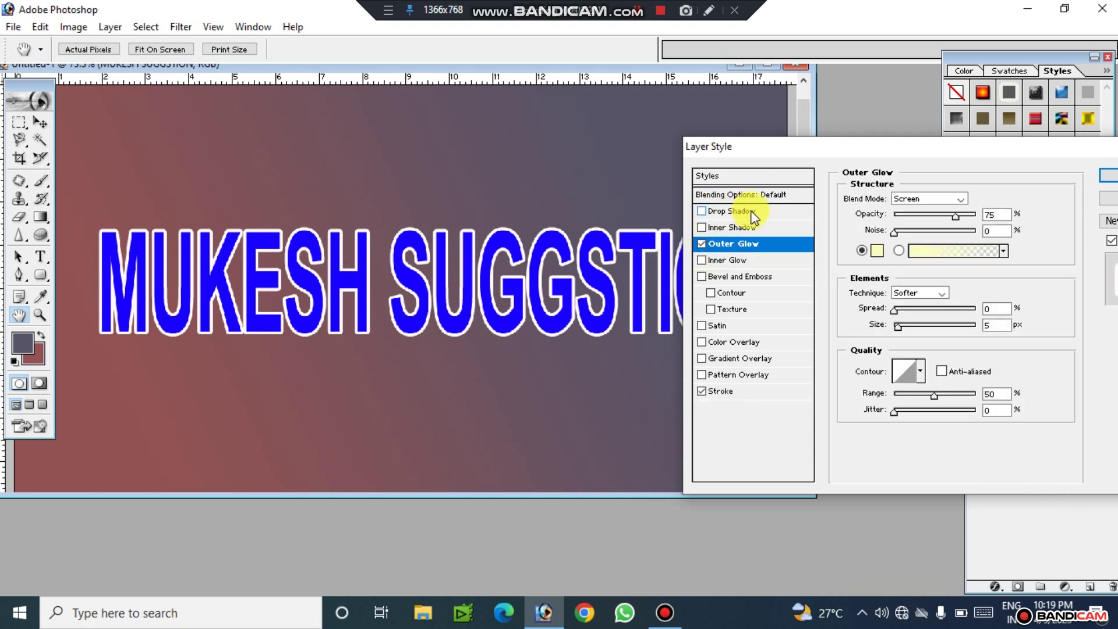
mouse_move(897, 307)
left_mouse_down()
mouse_move(911, 306)
mouse_move(900, 329)
left_mouse_up()
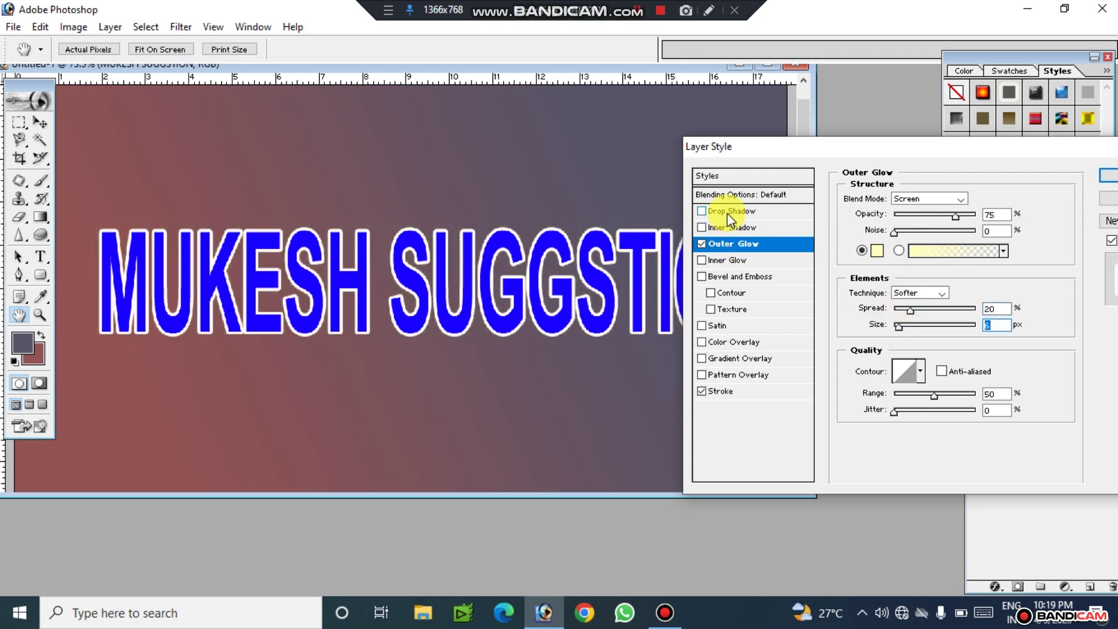
left_click(729, 213)
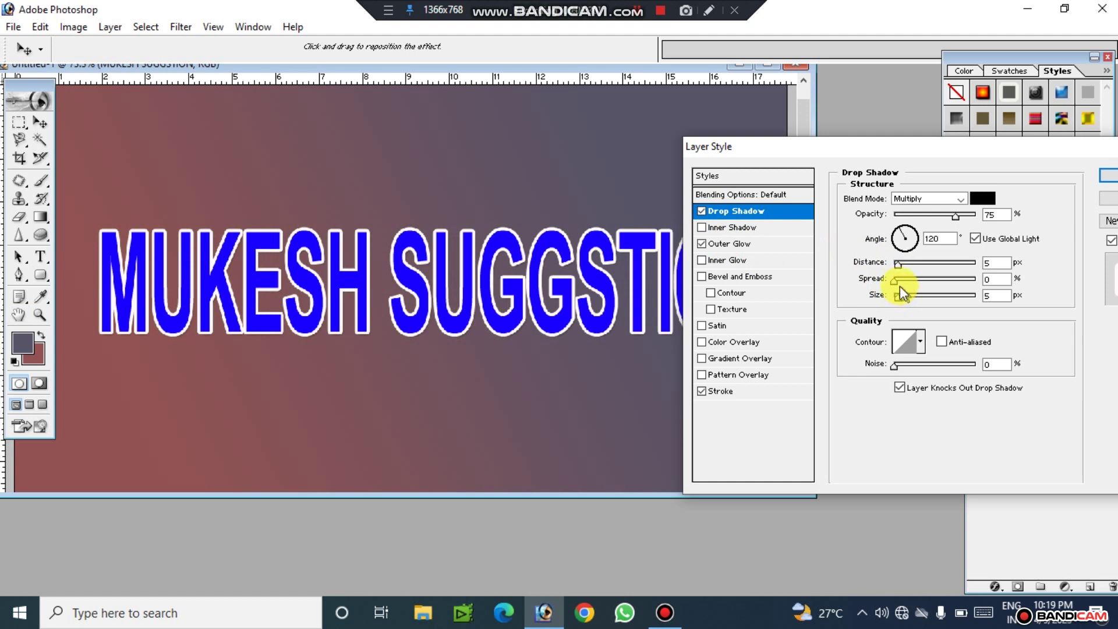
mouse_move(898, 295)
left_mouse_down()
mouse_move(919, 297)
mouse_move(898, 281)
left_mouse_up()
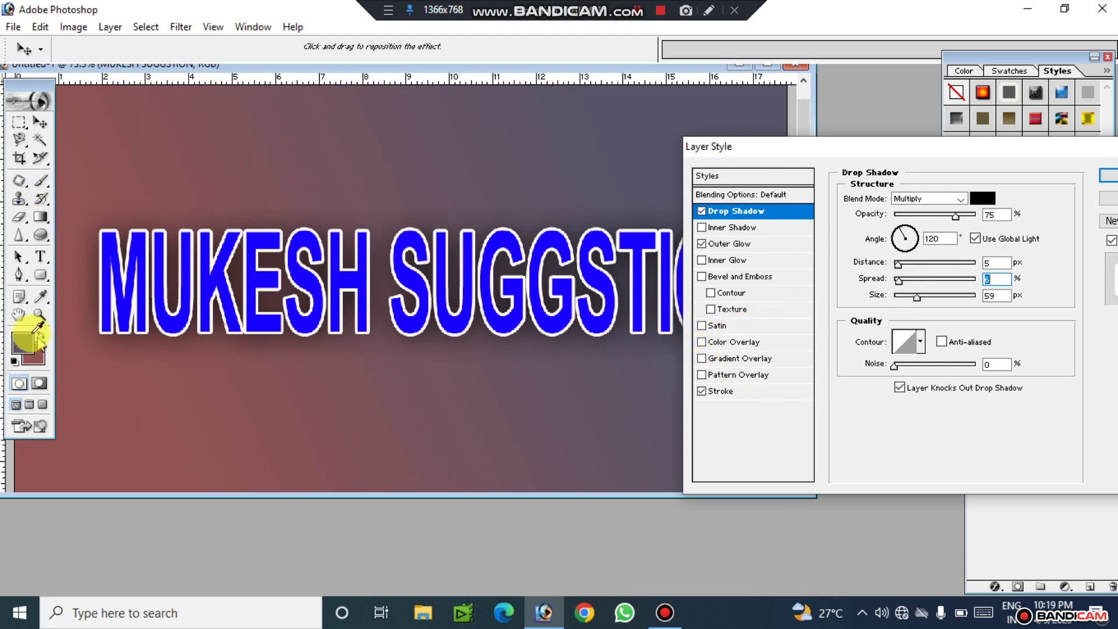
- Try violet-orange, copper, yellow-orange and striped Gradient Overlay presets, then turn Gradient Overlay off
left_click(731, 359)
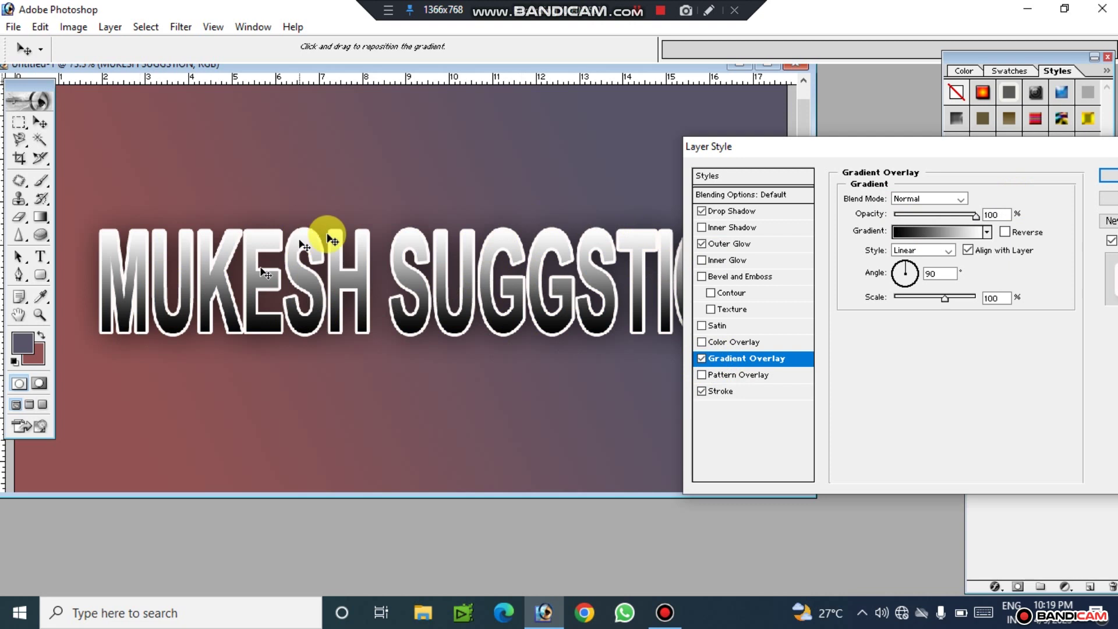
left_click(987, 232)
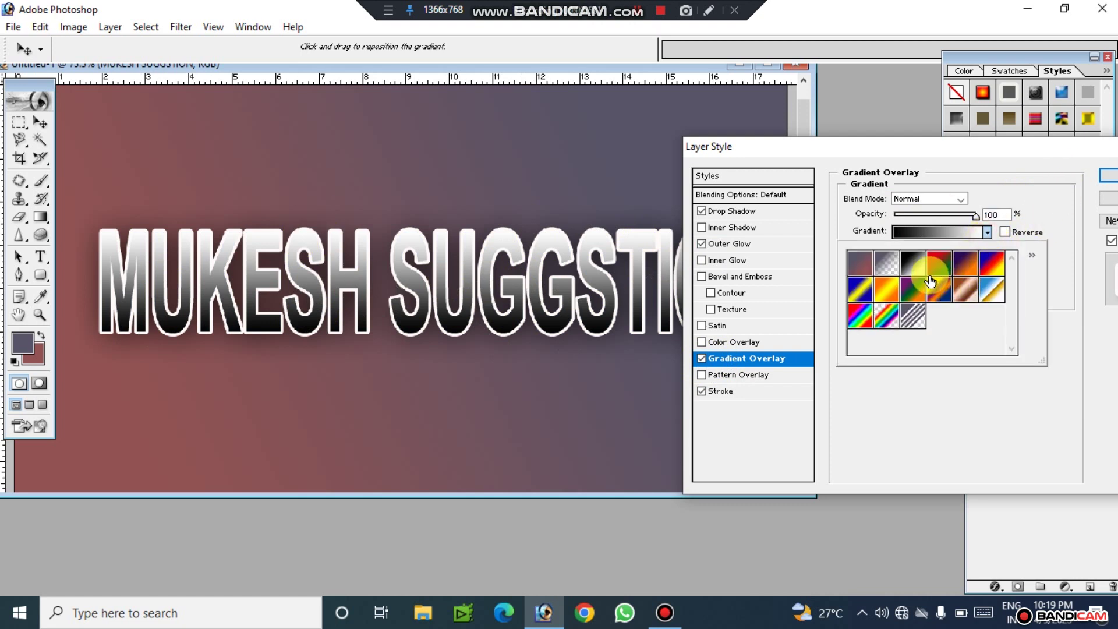
left_click(966, 263)
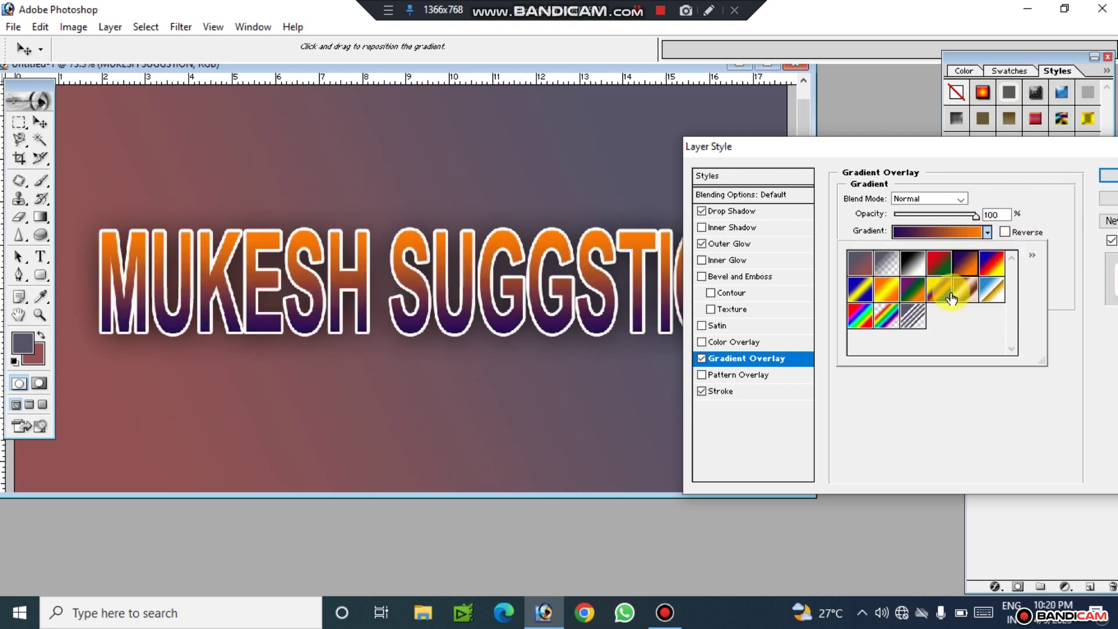
left_click(947, 295)
left_click(960, 294)
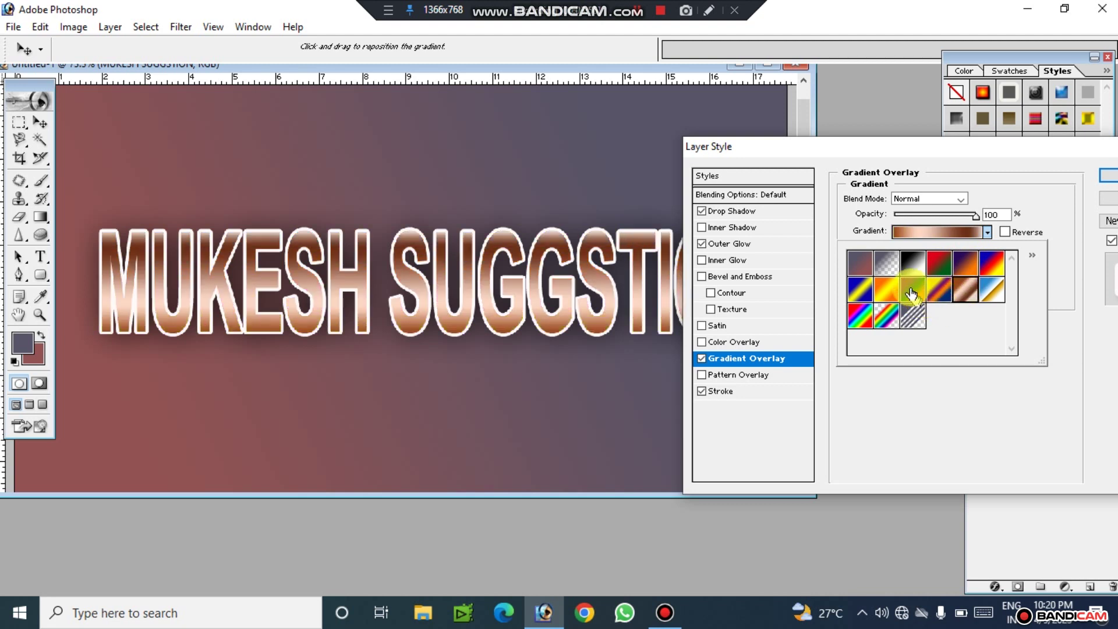
left_click(912, 294)
left_click(860, 267)
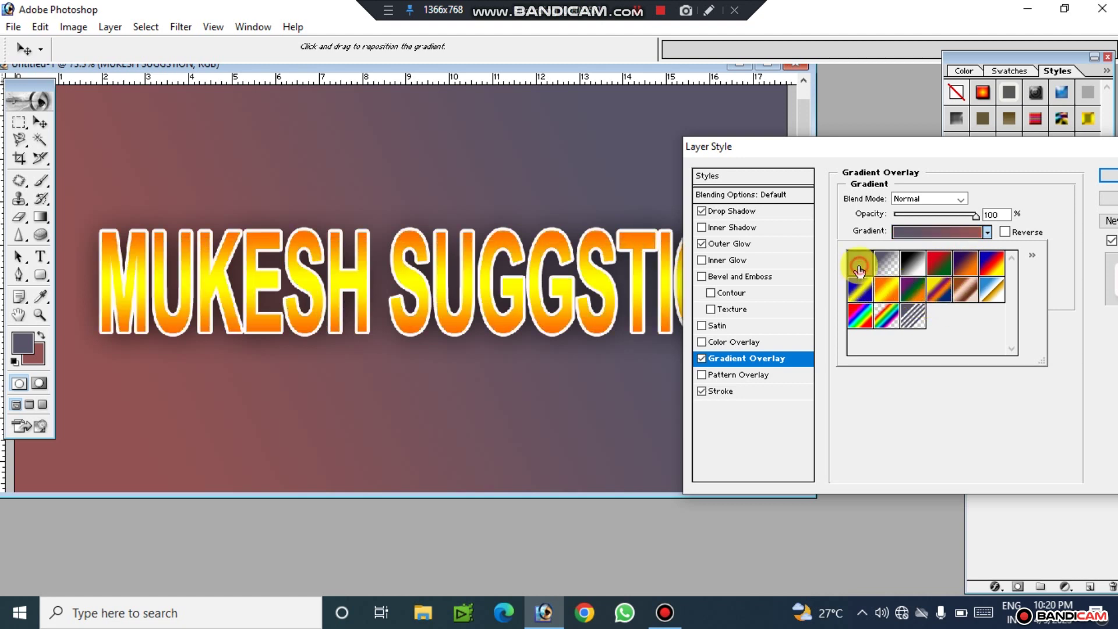
left_click(913, 316)
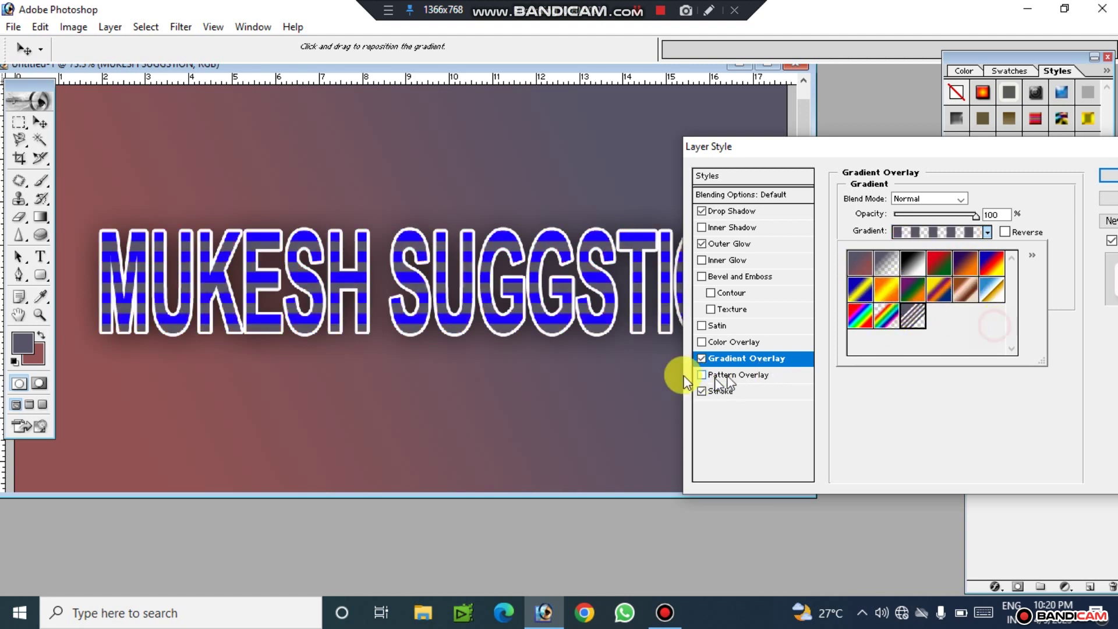
left_click(701, 359)
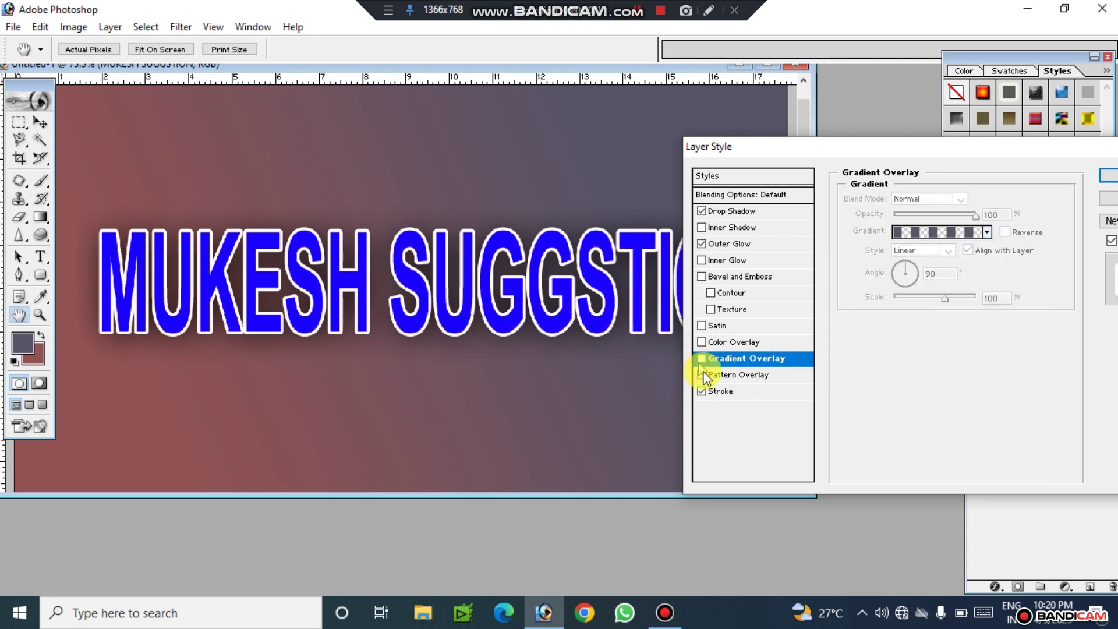
- Commit the drop shadow, outer glow and stroke effects to the text layer
mouse_move(837, 153)
left_mouse_down()
mouse_move(815, 387)
mouse_move(721, 264)
left_mouse_up()
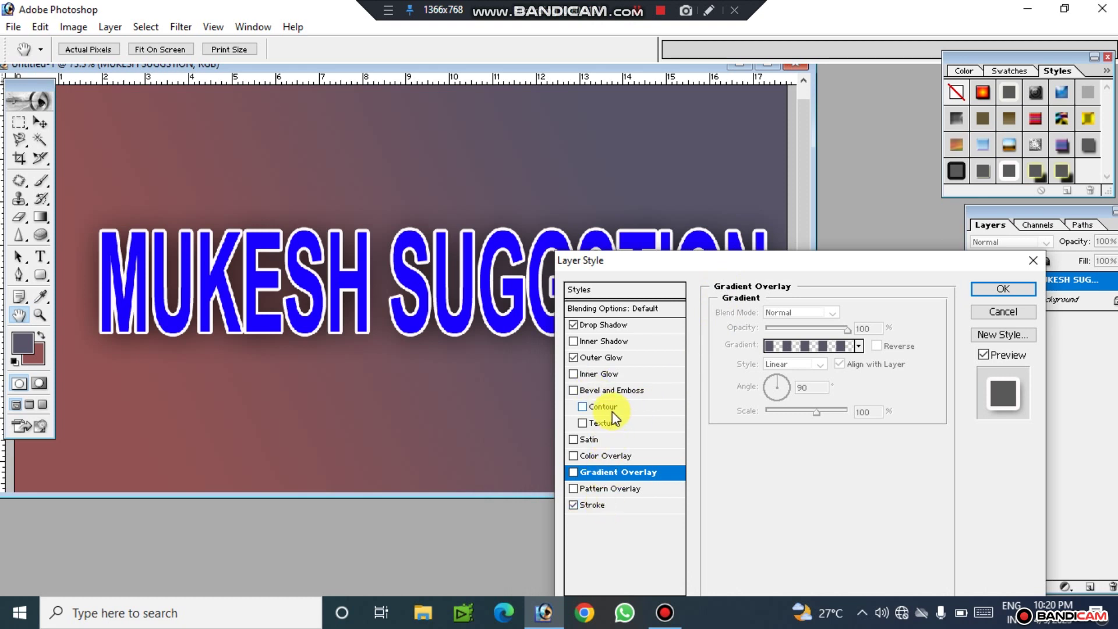
left_click_drag(761, 265, 660, 367)
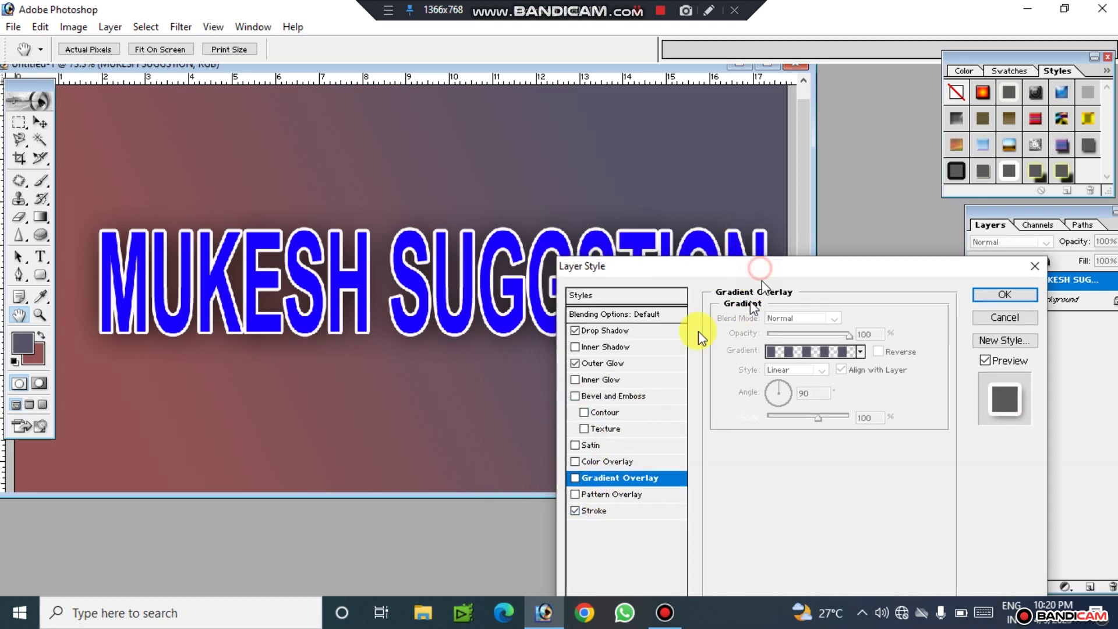
left_click_drag(623, 402, 817, 261)
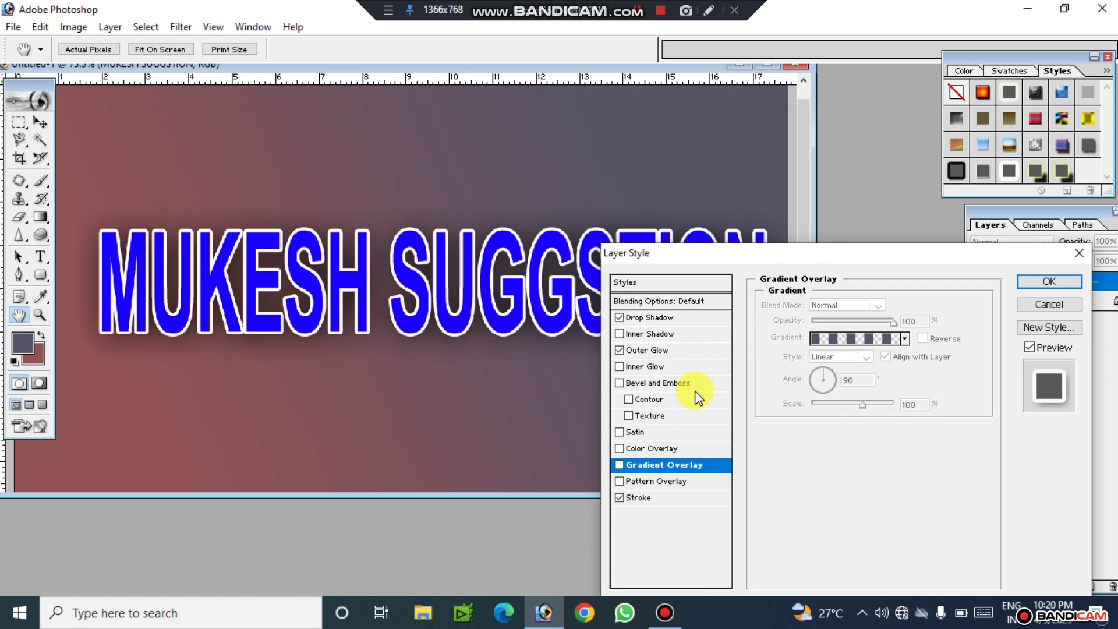
left_click(1050, 283)
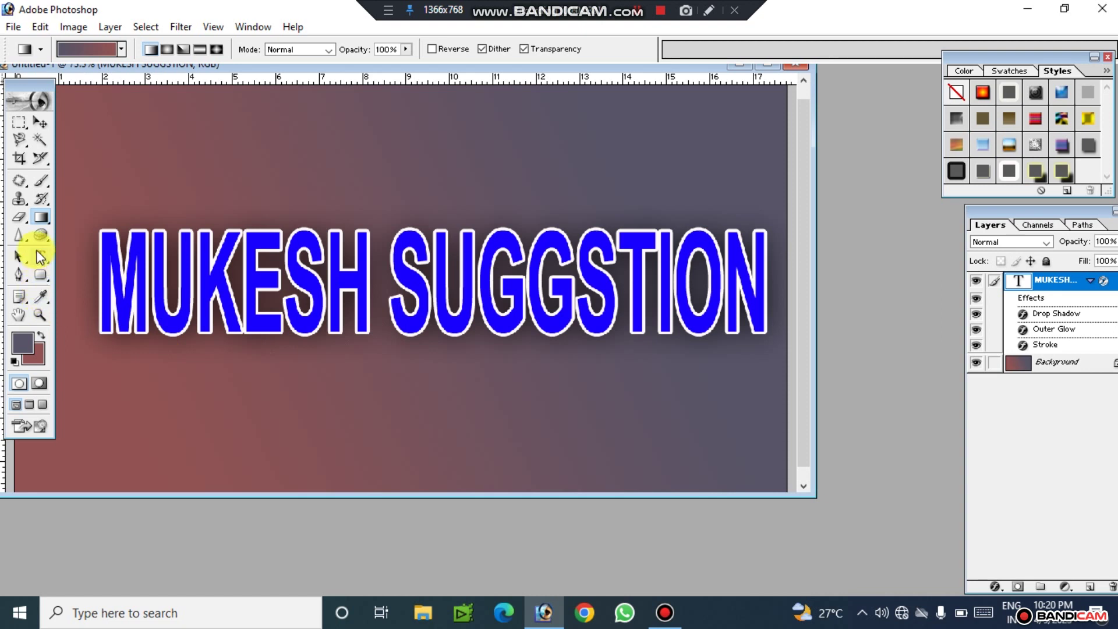
- Select all the MUKESH SUGGSTION text and recolour it red
left_click(40, 257)
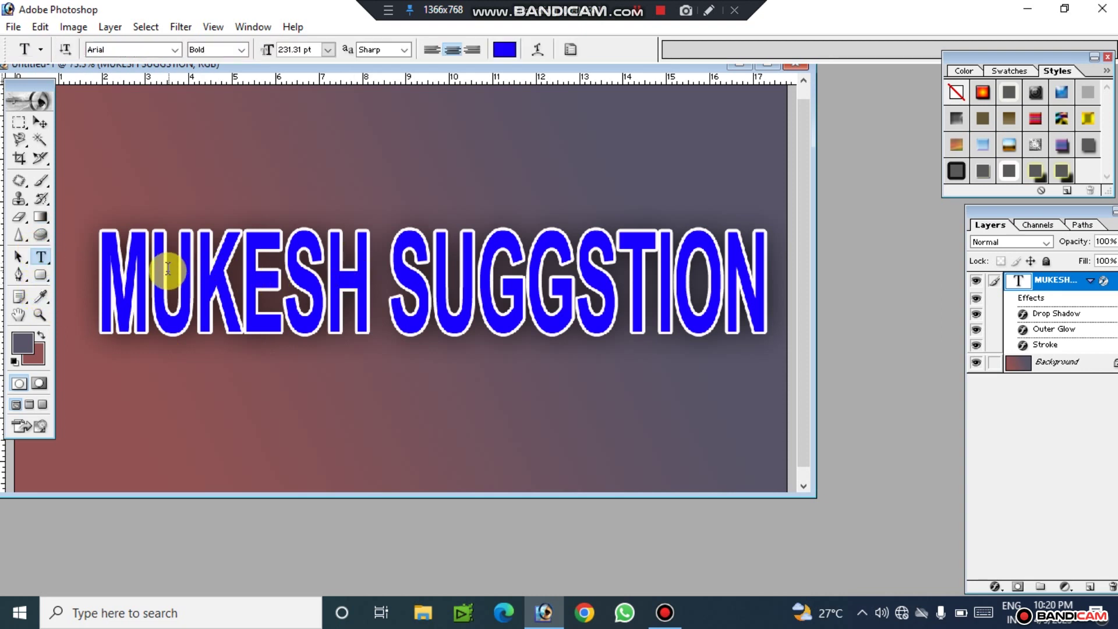
left_click(554, 281)
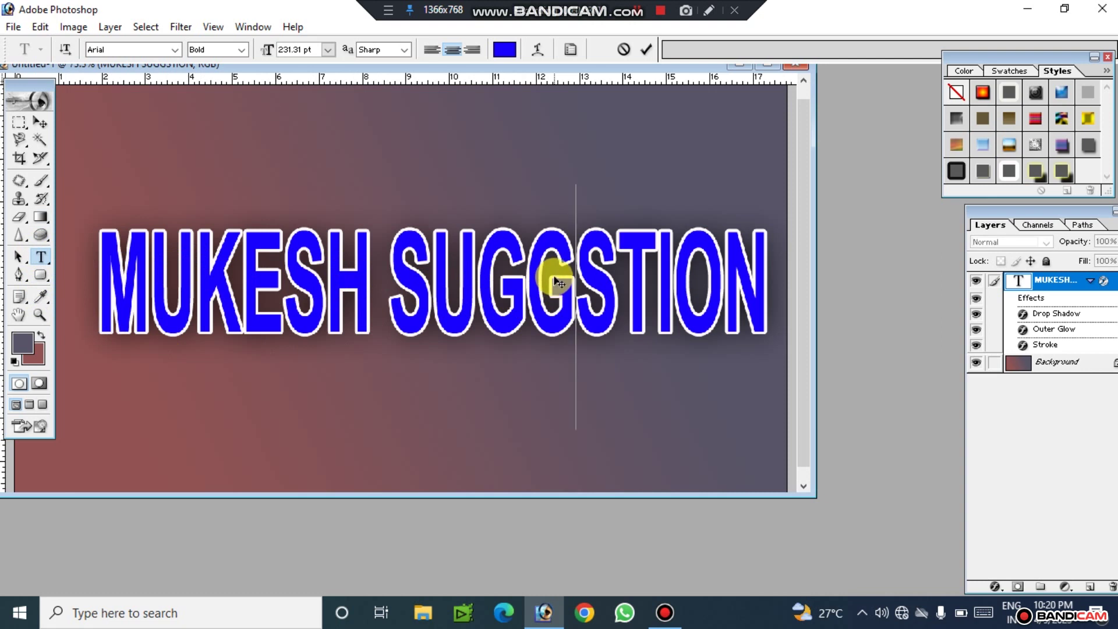
key("ctrl+a")
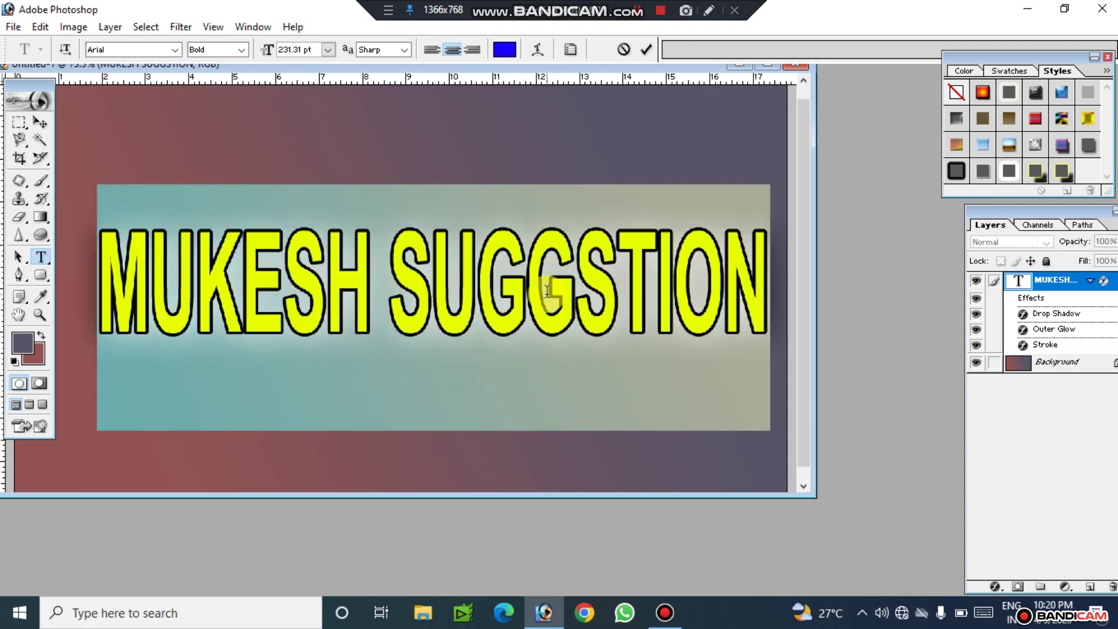
left_click(505, 49)
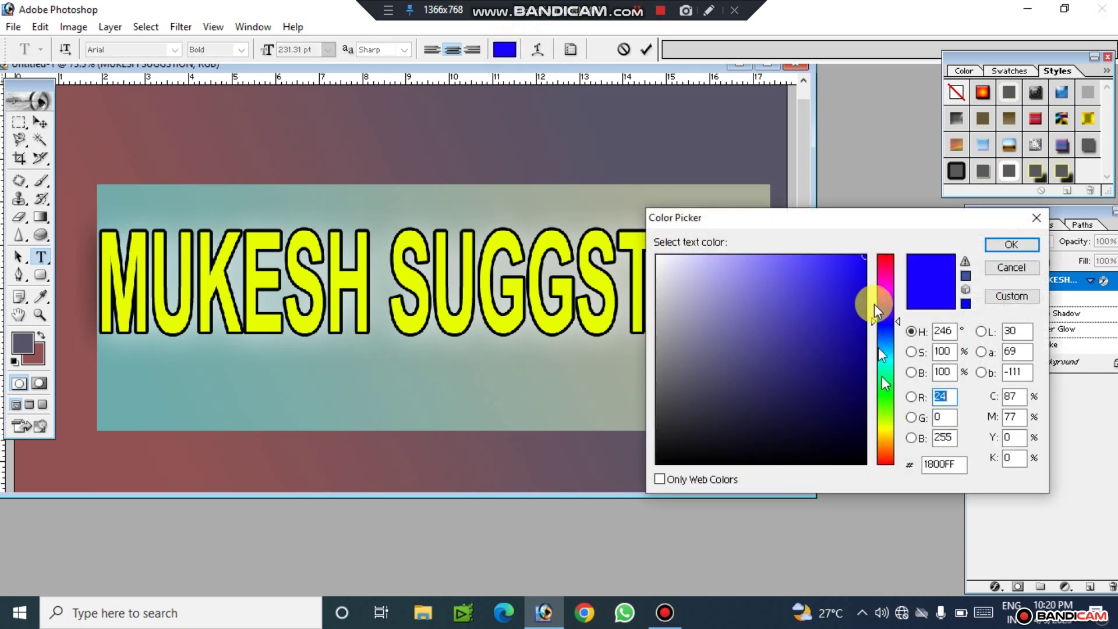
left_click_drag(890, 278, 890, 250)
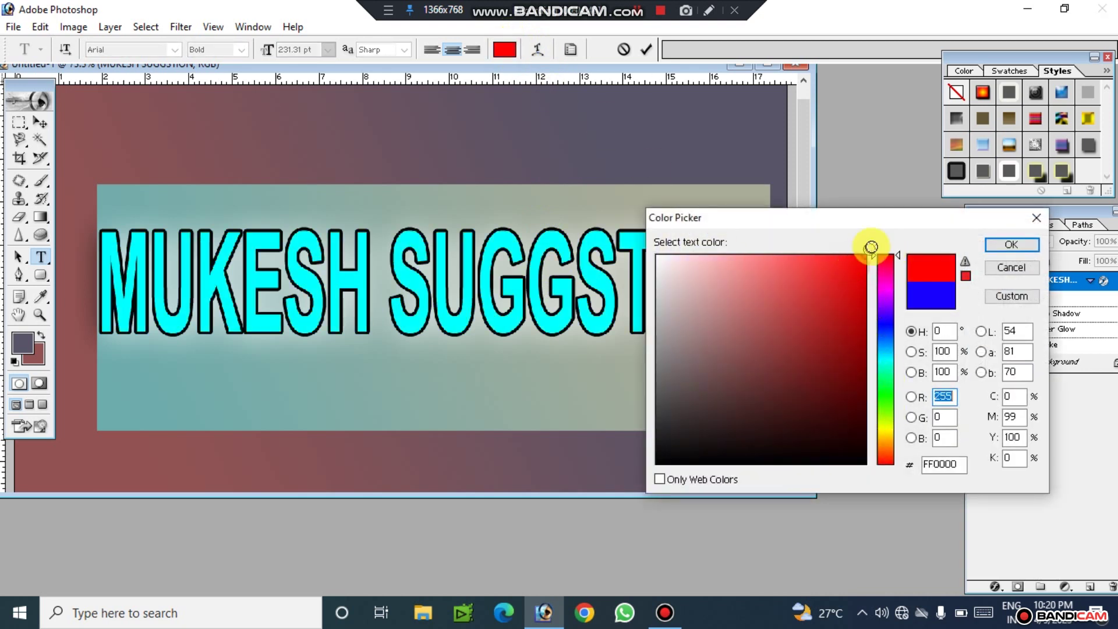
left_click(1024, 241)
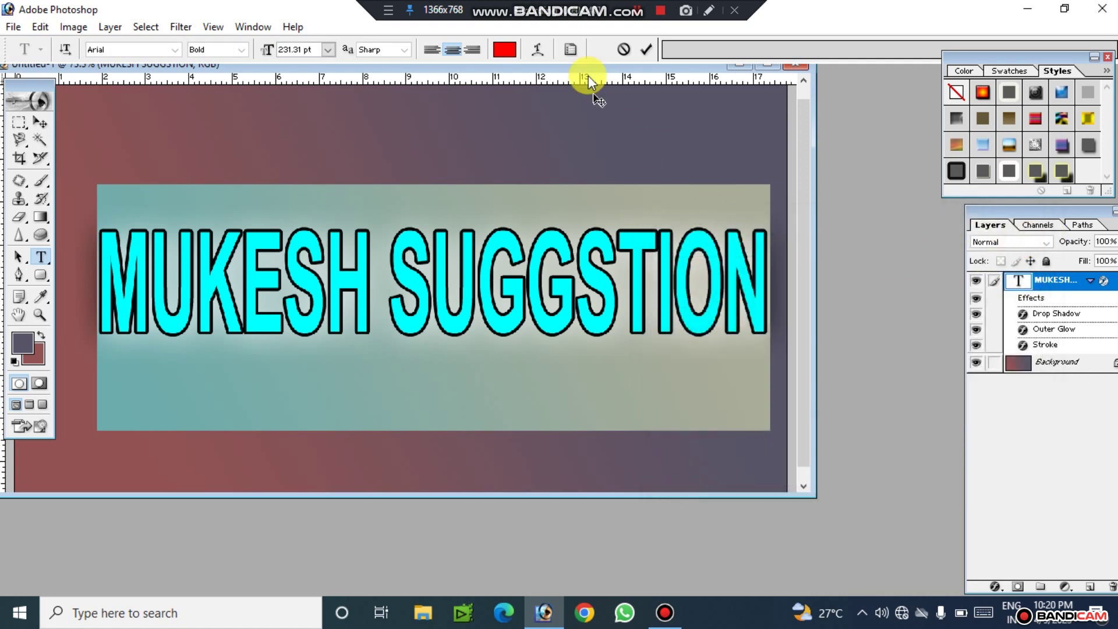
left_click(653, 53)
- Reselect the whole text and change its colour from red to yellow
left_click(375, 297)
key("ctrl+a")
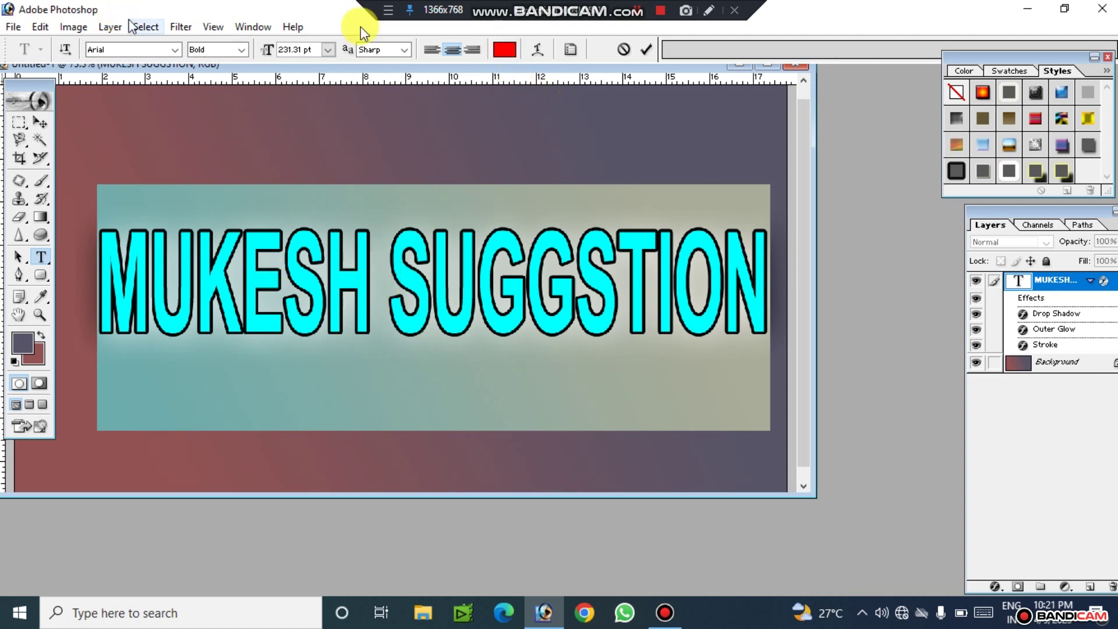
left_click(505, 48)
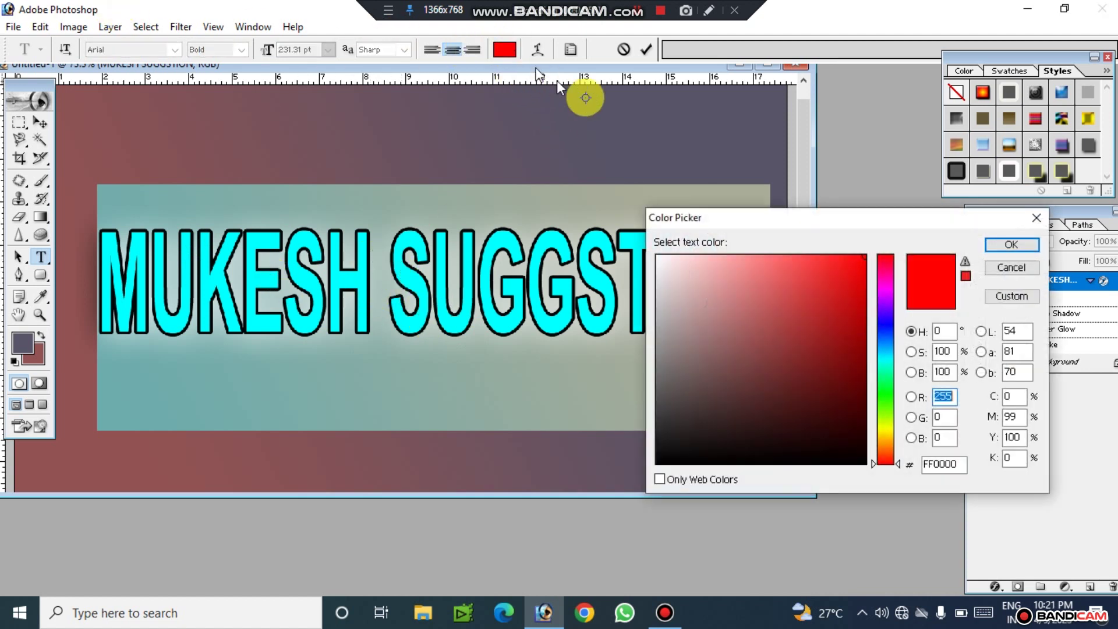
left_click_drag(886, 434, 884, 426)
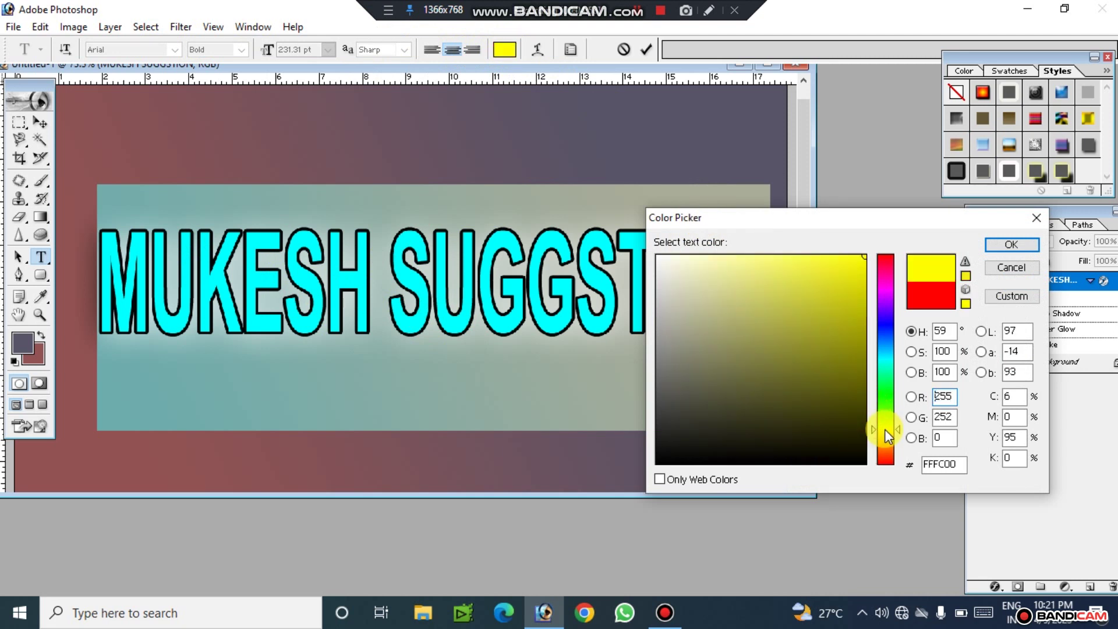
left_click(1011, 244)
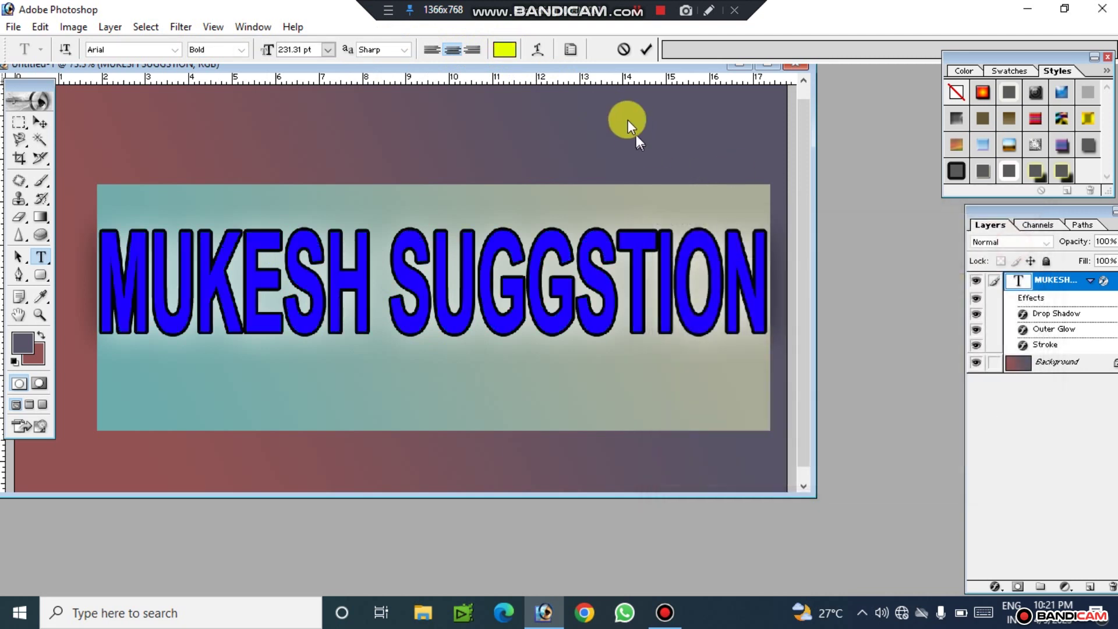
left_click(639, 51)
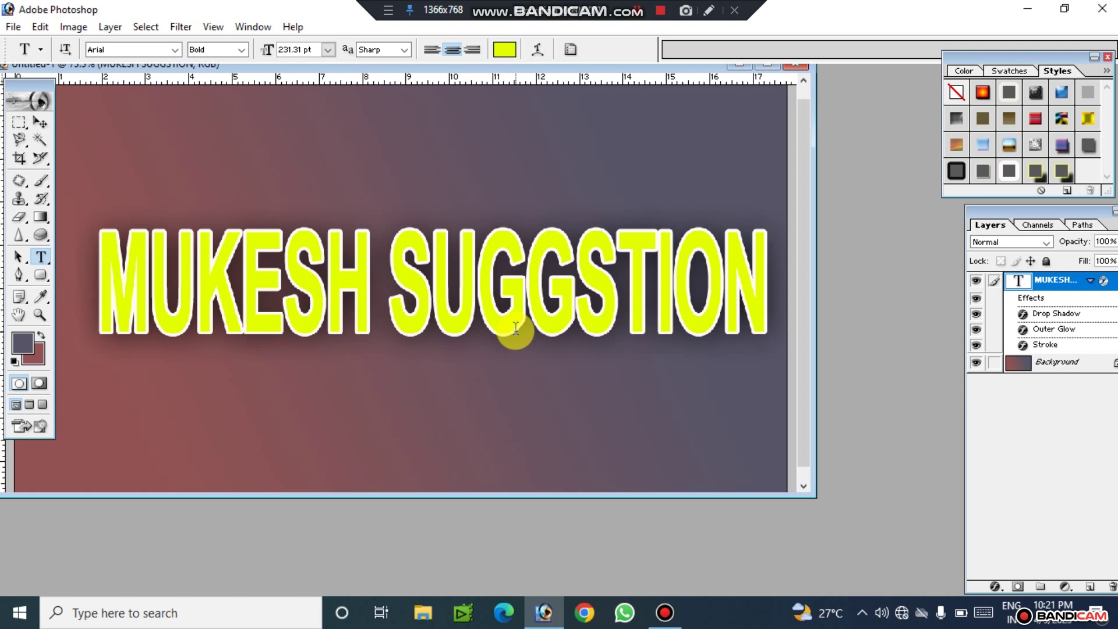
- Bring up the text layer's Layer Style settings at the Stroke section
right_click(1054, 283)
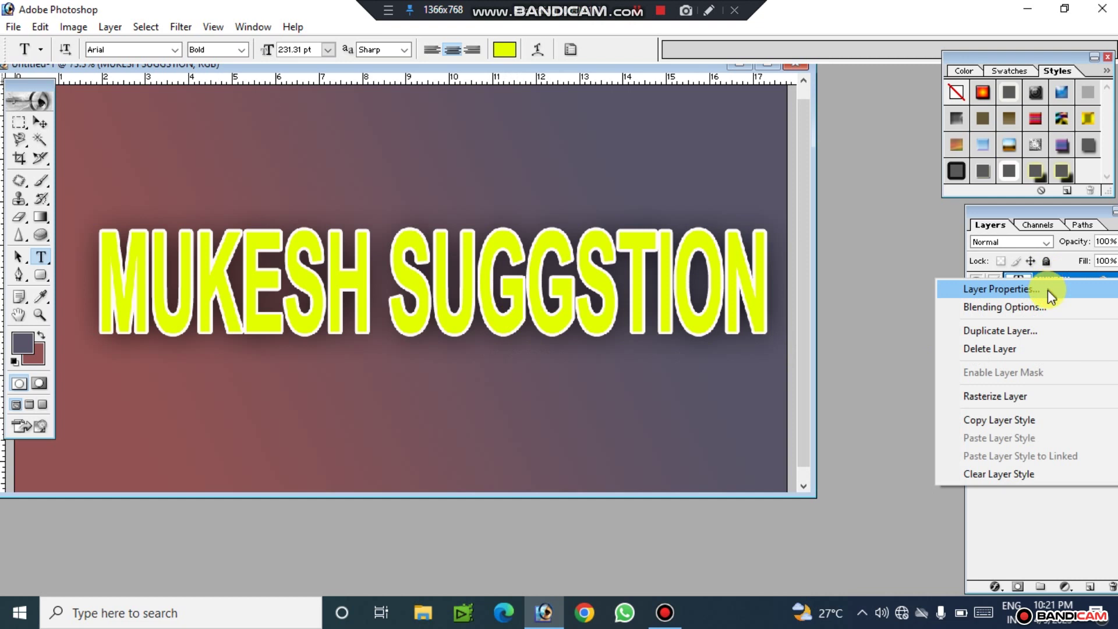
left_click(990, 307)
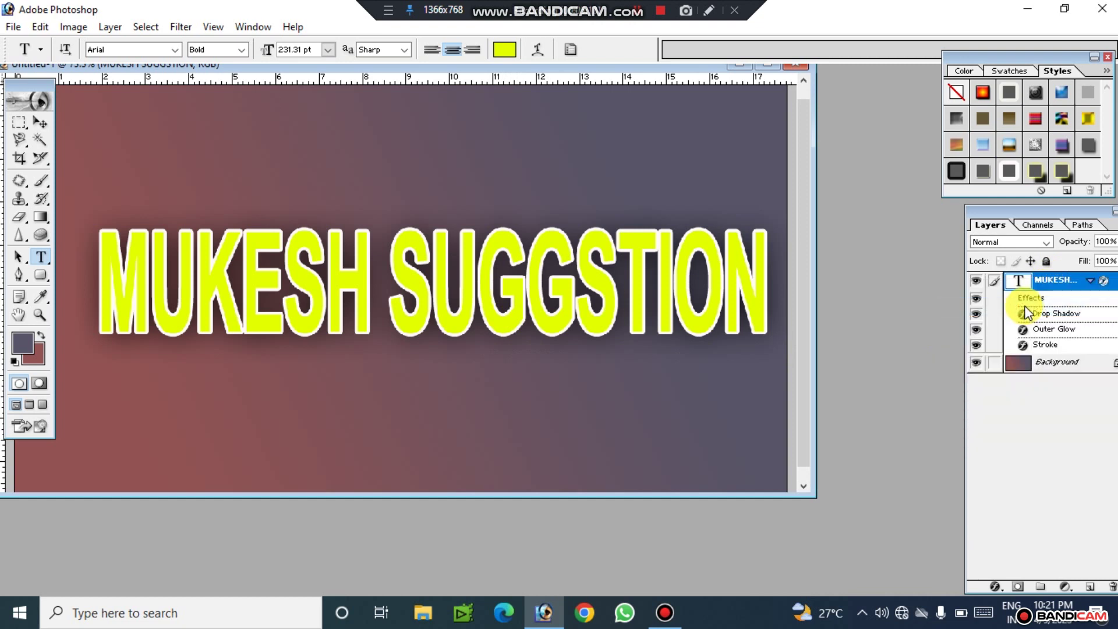
double_click(1027, 313)
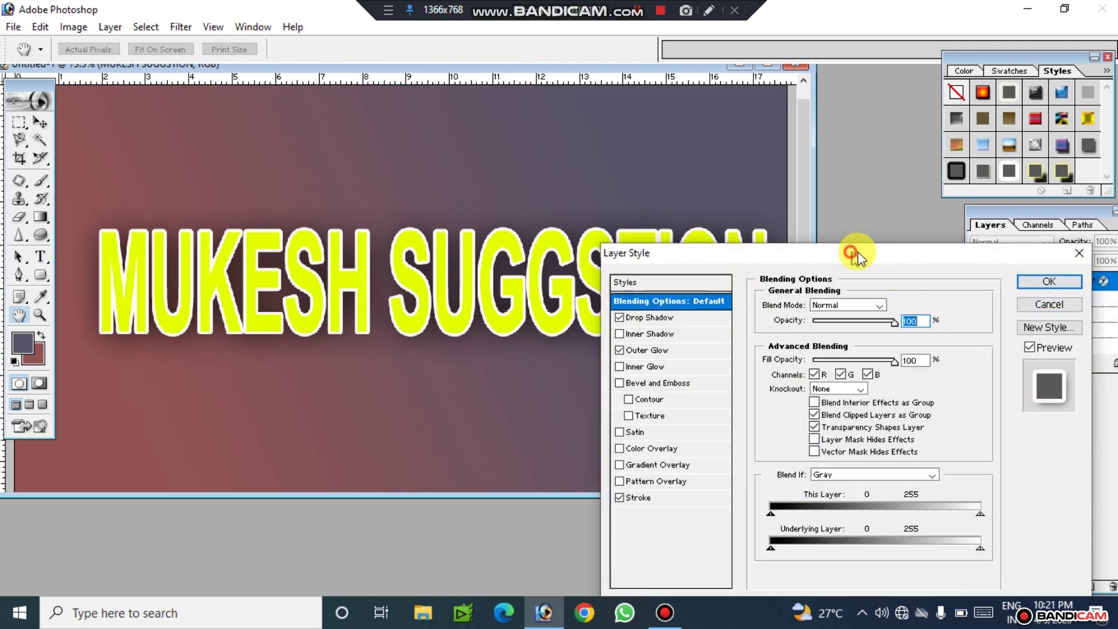
left_click_drag(854, 254, 945, 211)
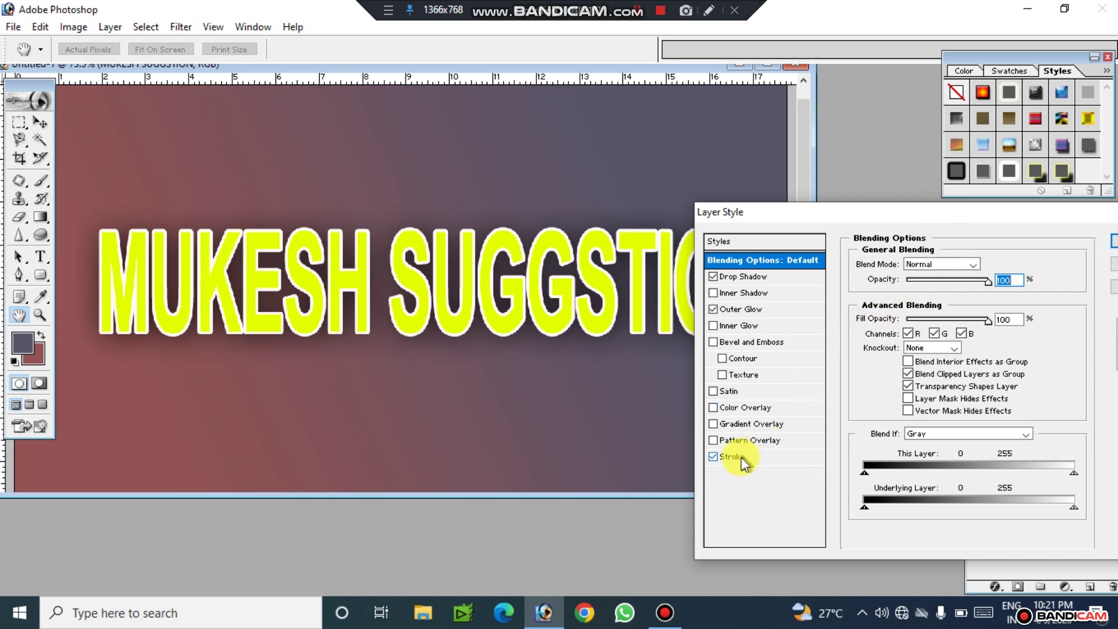
left_click(735, 457)
- Set the stroke colour to red and apply the layer style
left_click(893, 359)
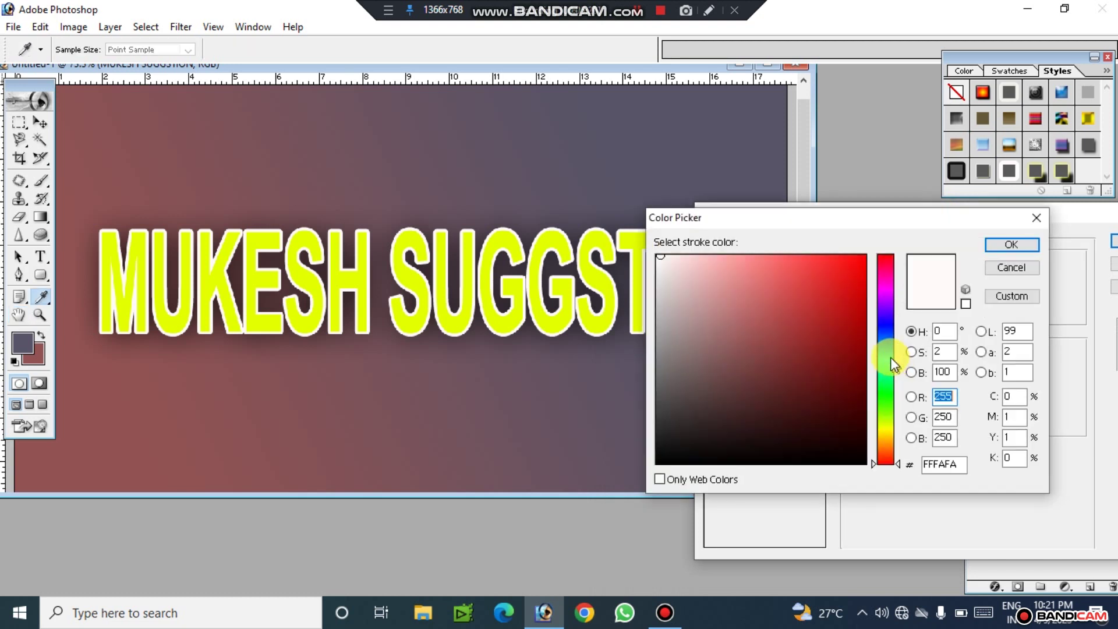
left_click(688, 445)
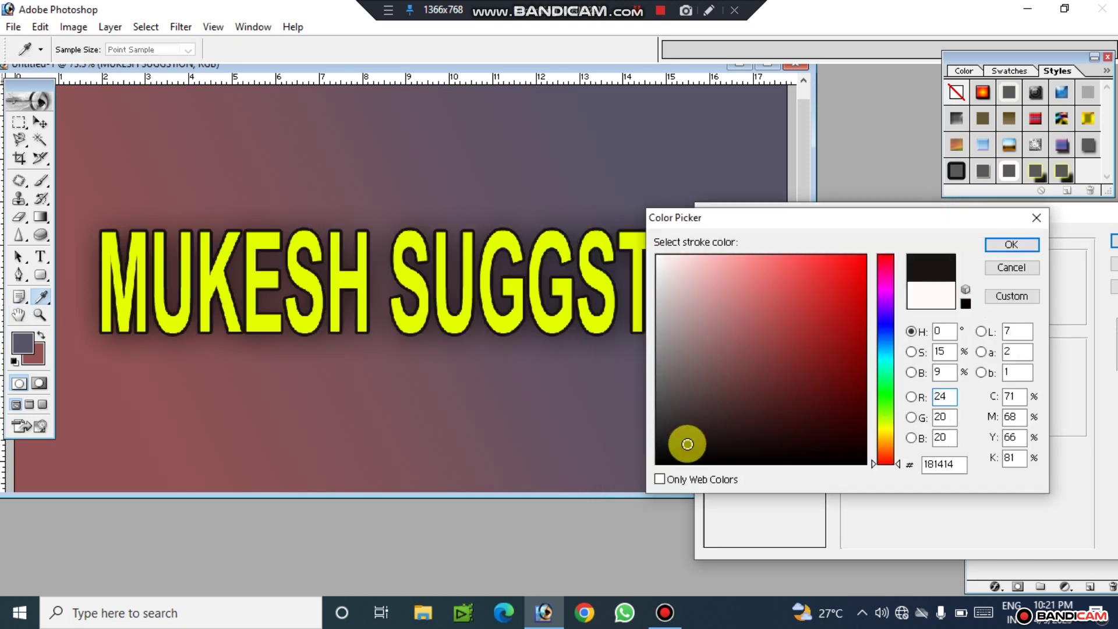
left_click_drag(806, 207, 901, 302)
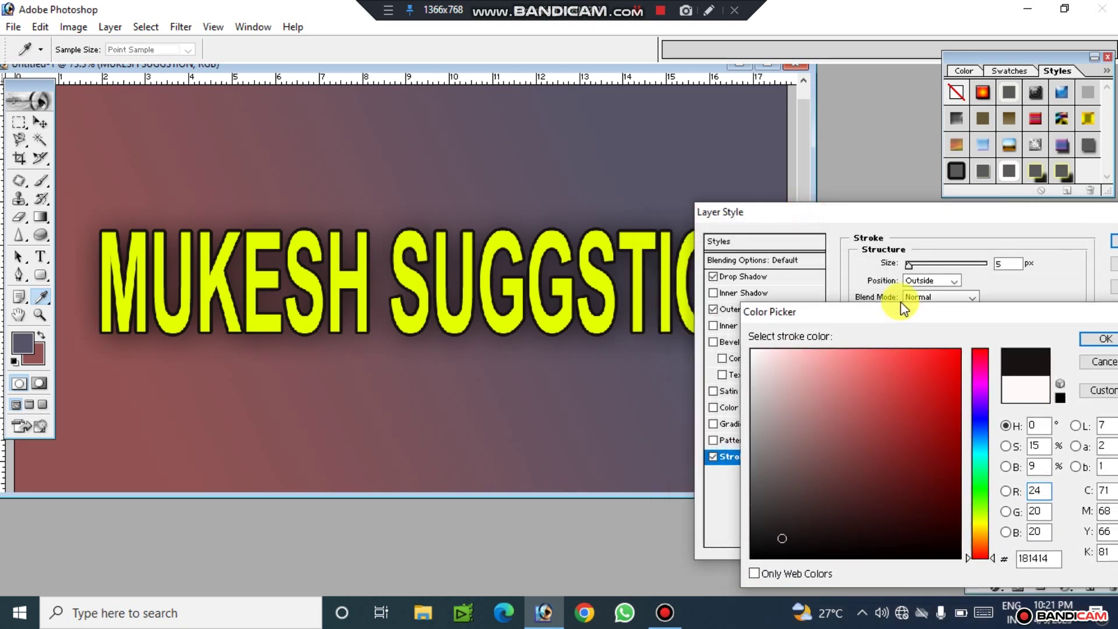
mouse_move(893, 371)
left_mouse_down()
mouse_move(997, 357)
mouse_move(819, 318)
left_mouse_up()
left_click(930, 340)
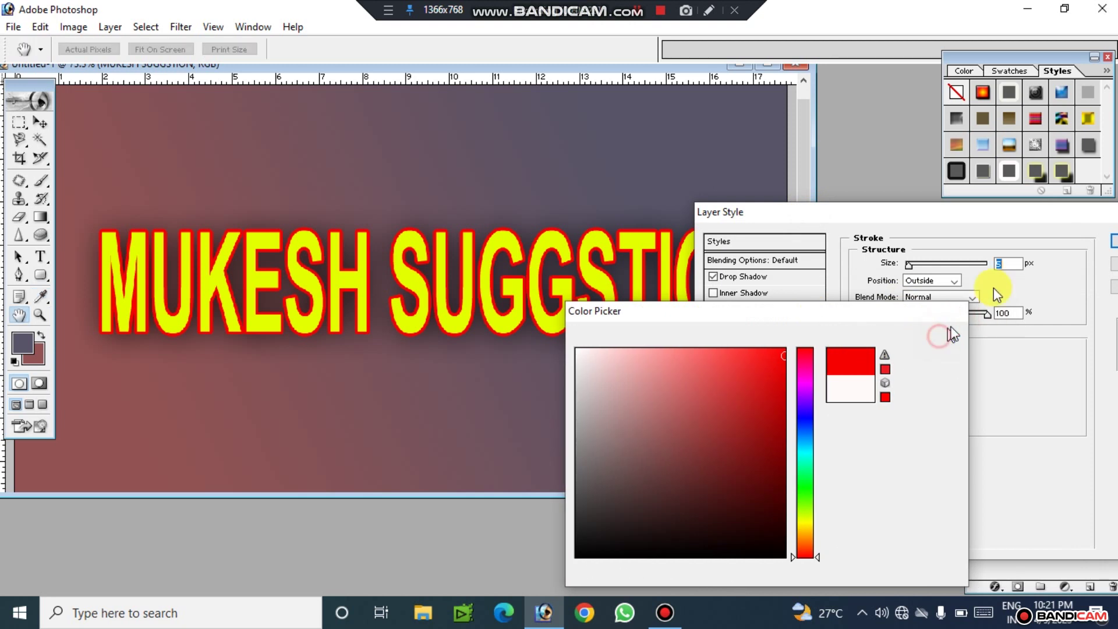
mouse_move(981, 220)
left_mouse_down()
mouse_move(780, 291)
mouse_move(754, 313)
left_mouse_up()
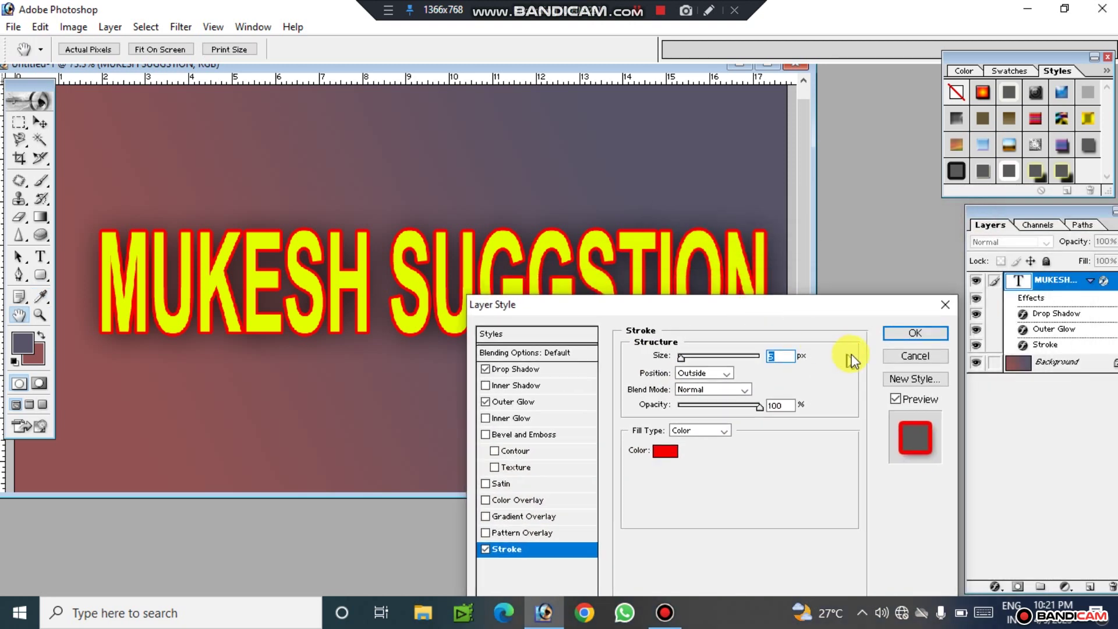
left_click(915, 327)
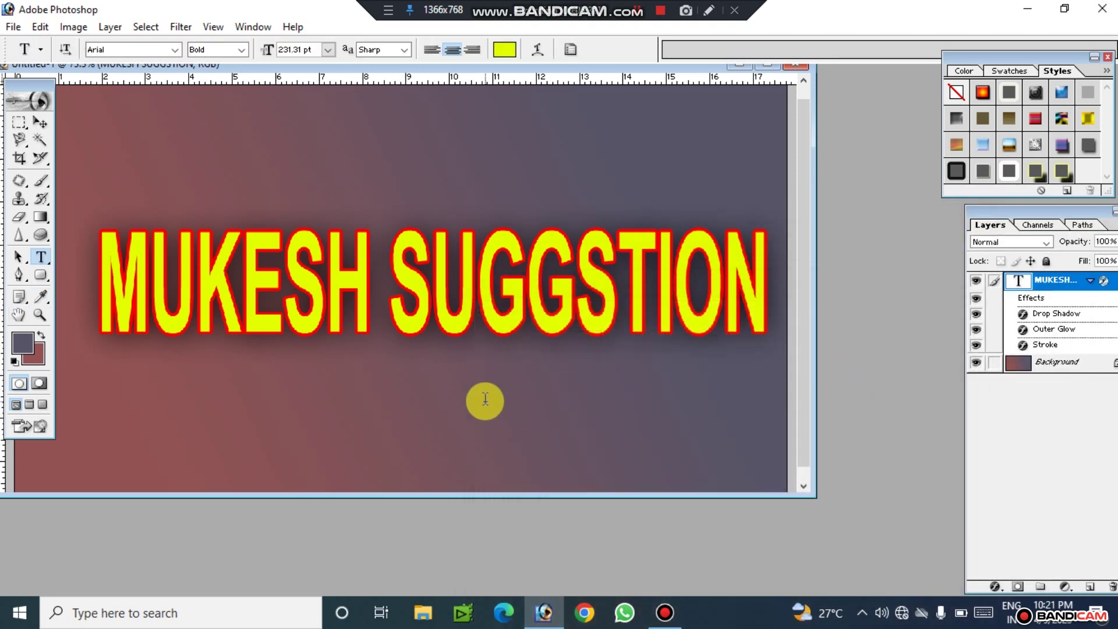